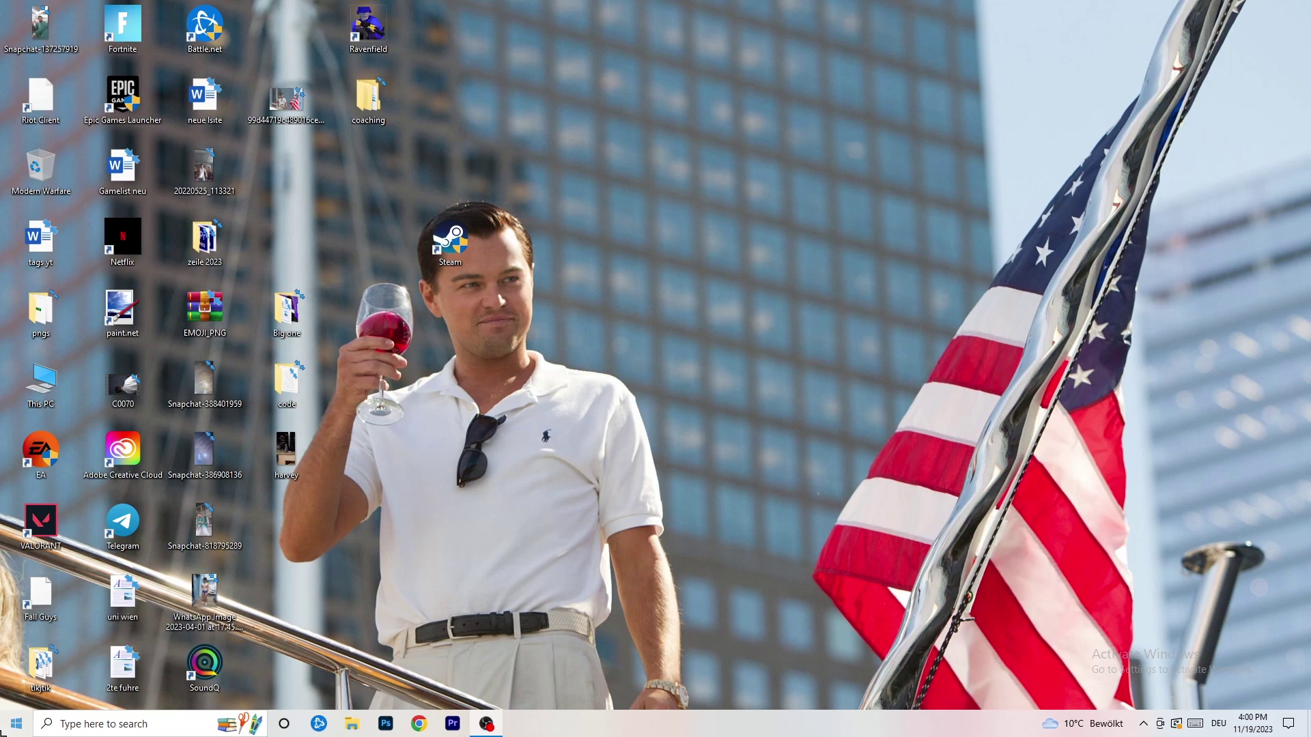
Step: Open Windows Settings from Start and go to the Gaming section's Xbox Game Bar and Captures pages
left_click(16, 724)
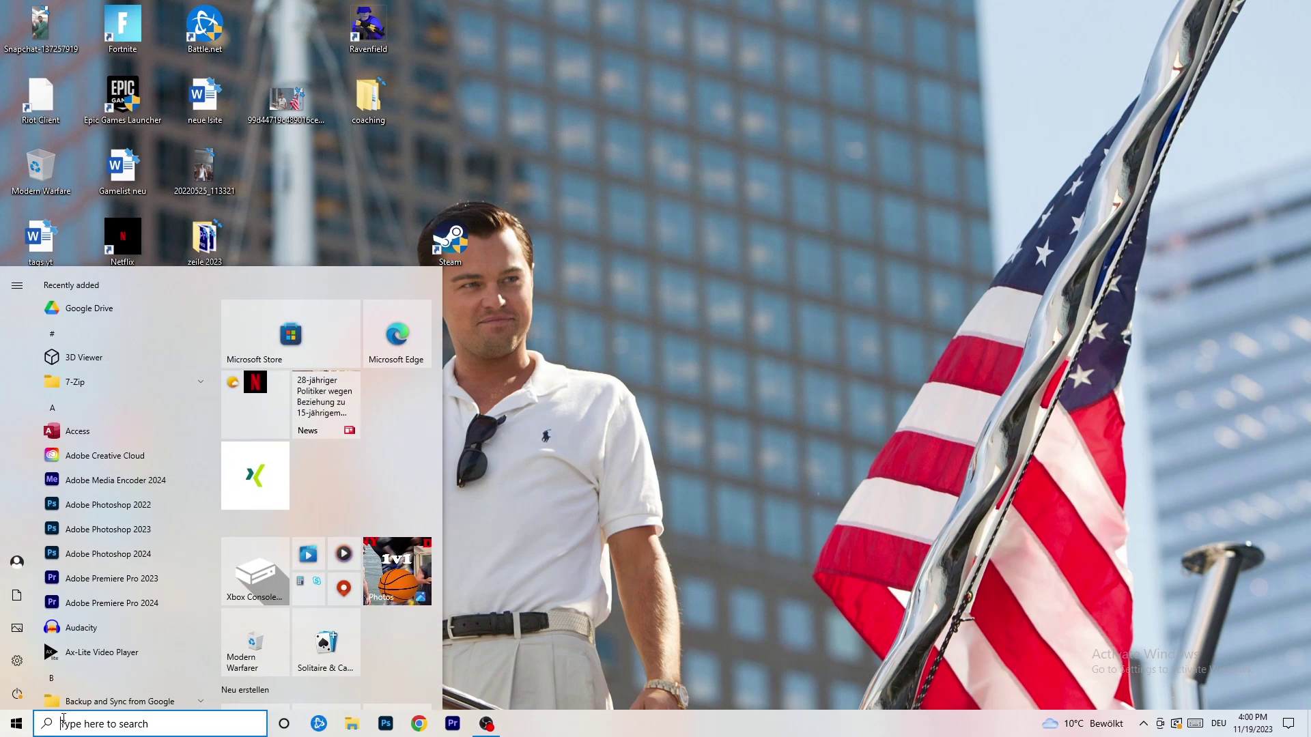
left_click(17, 660)
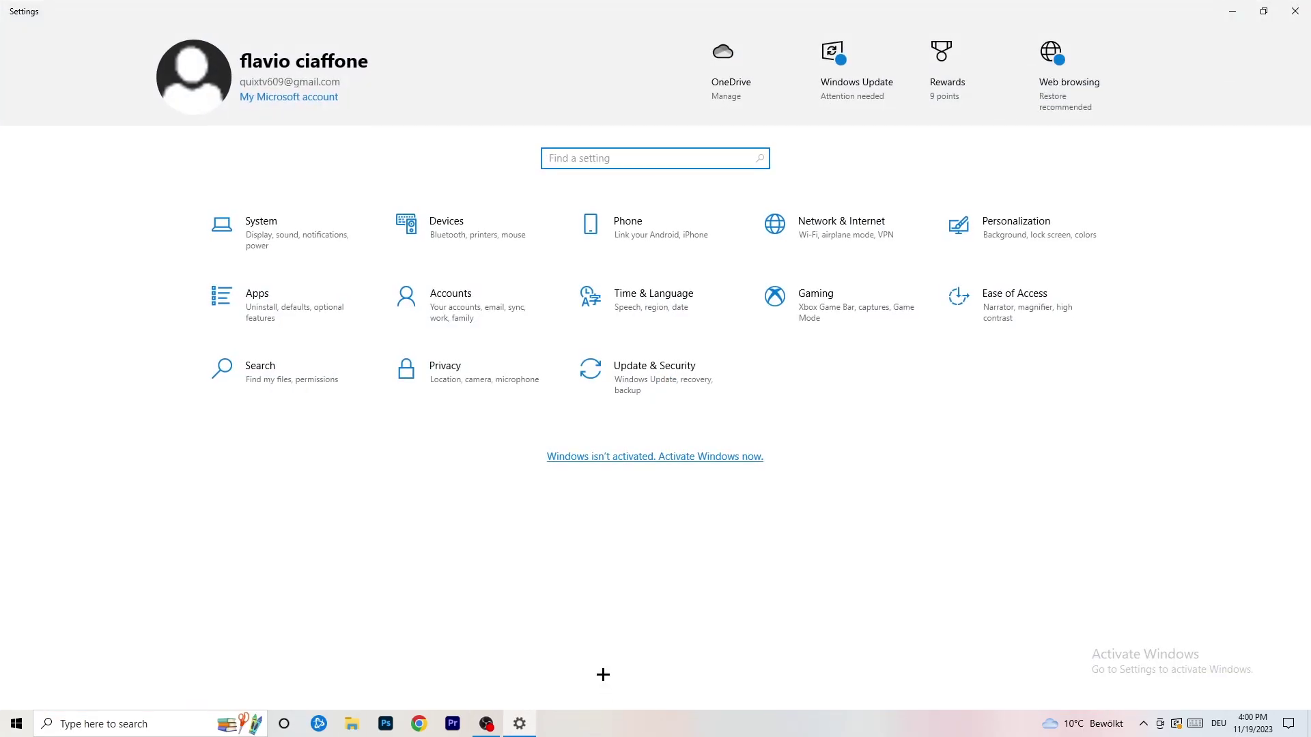
left_click(835, 337)
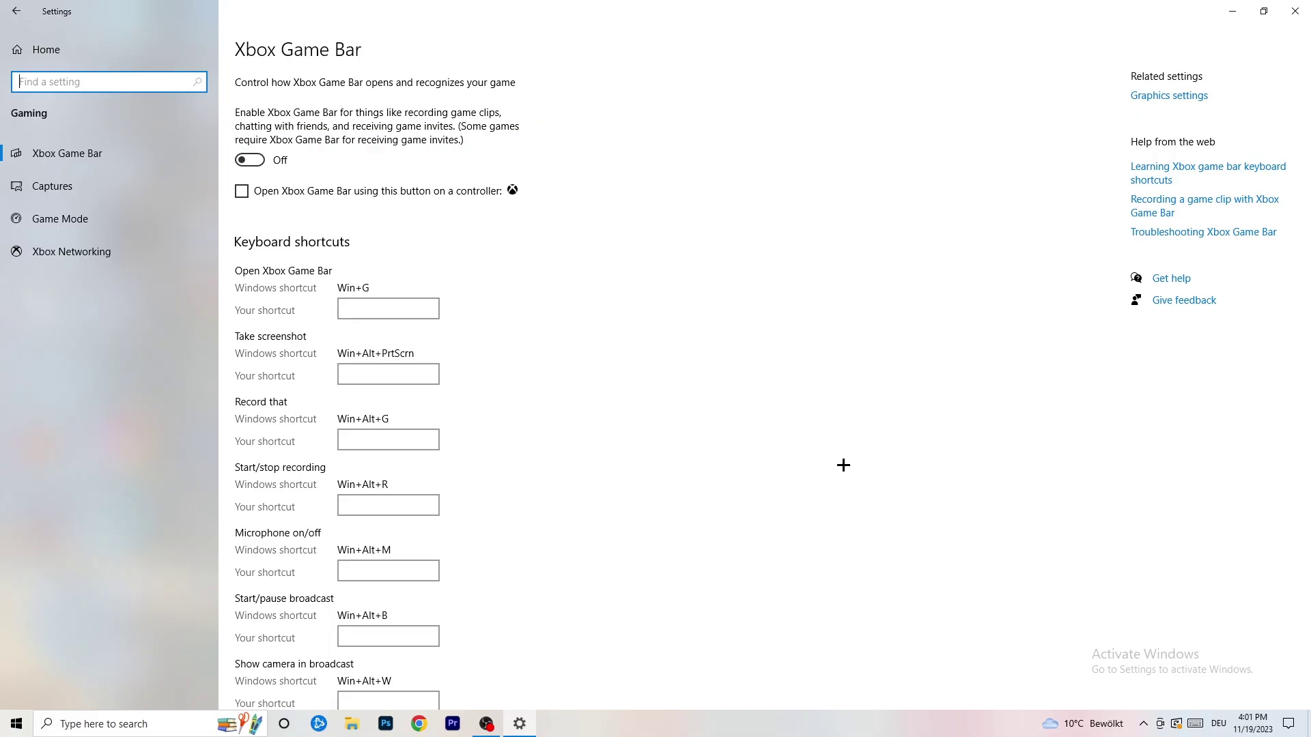
left_click(109, 188)
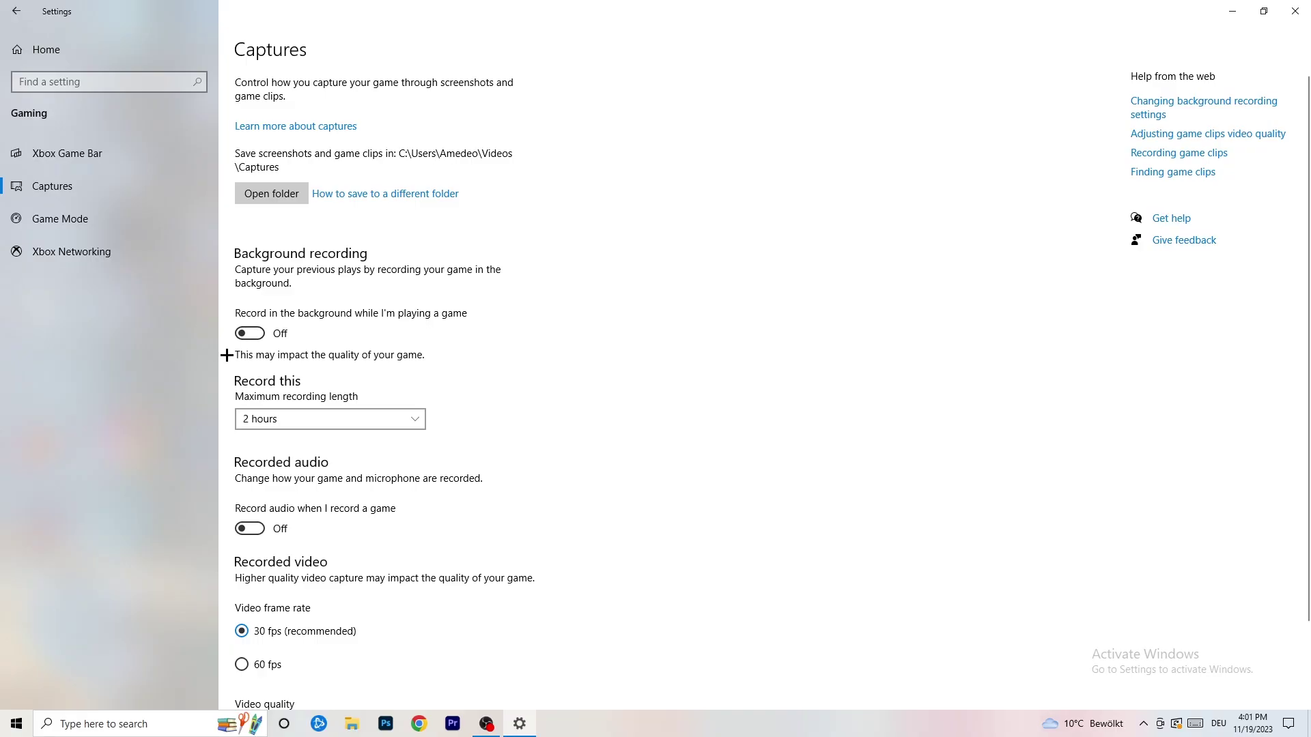
Step: Leave the maximum recording length at 2 hours, then go to the Game Mode settings
left_click(363, 419)
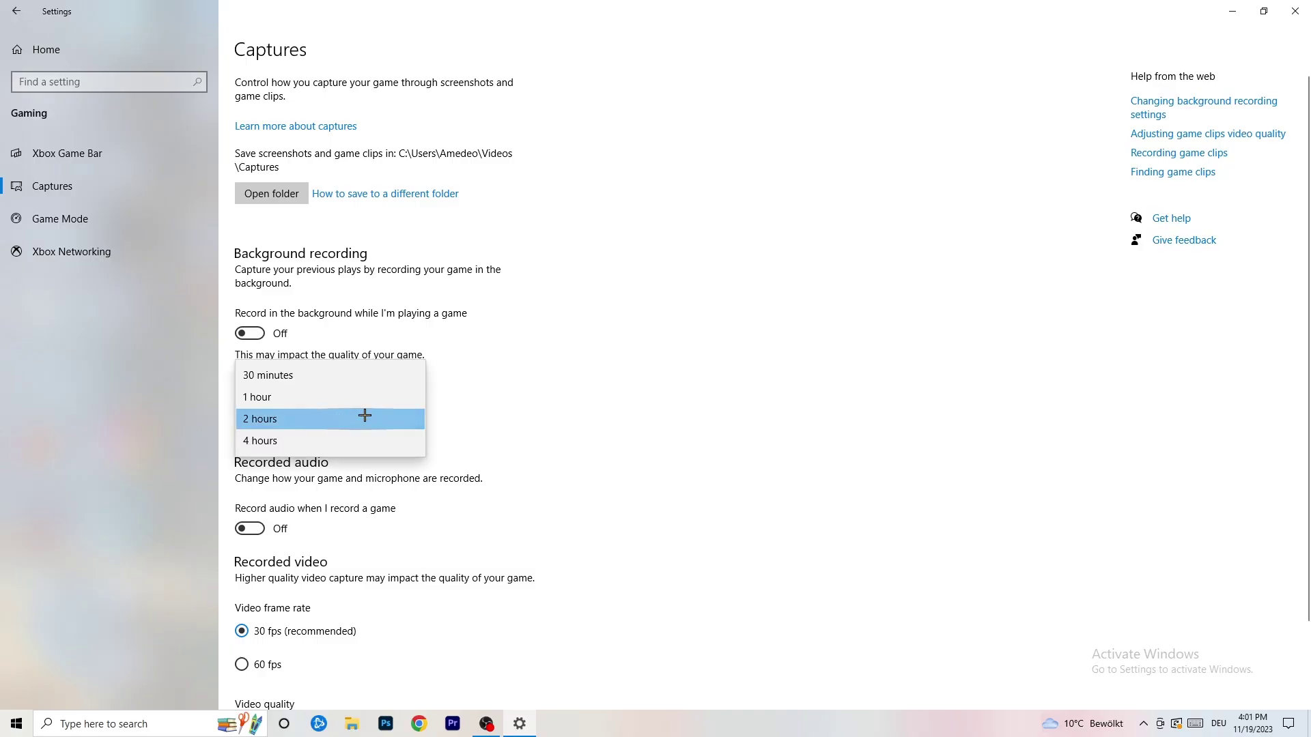
left_click(560, 369)
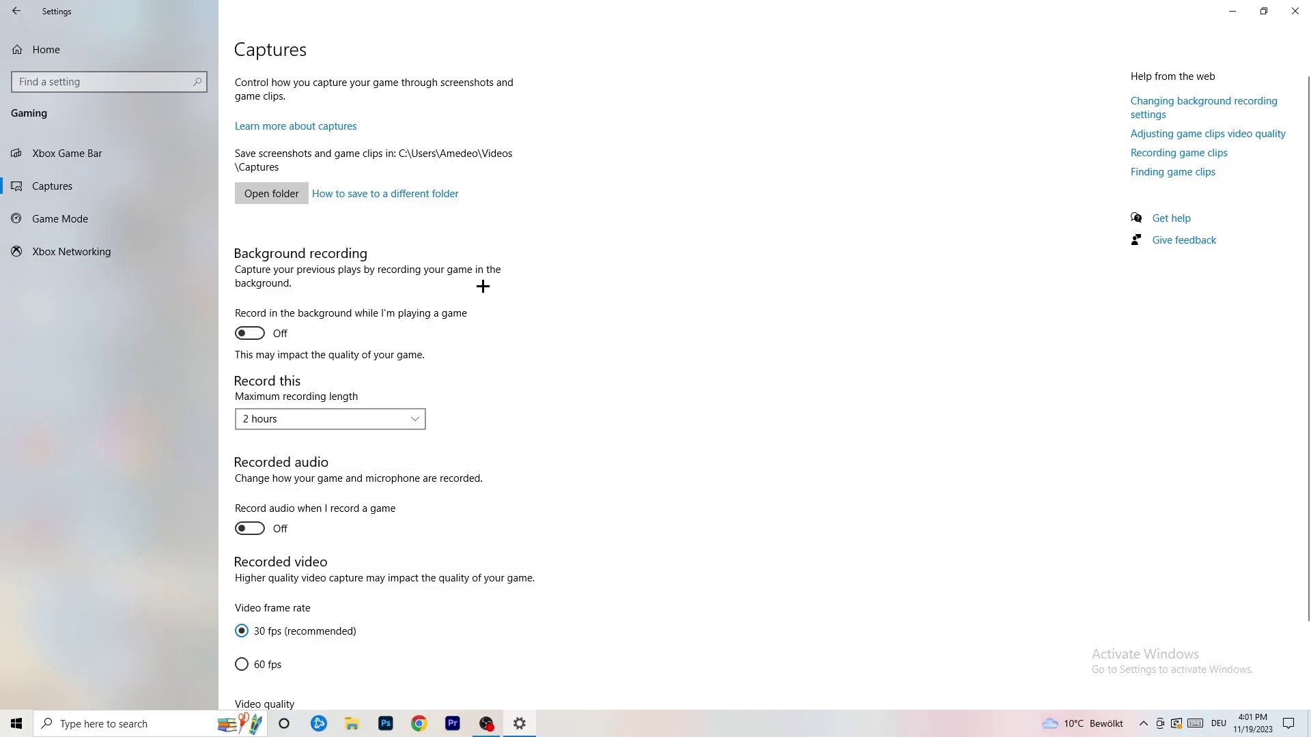
left_click(391, 416)
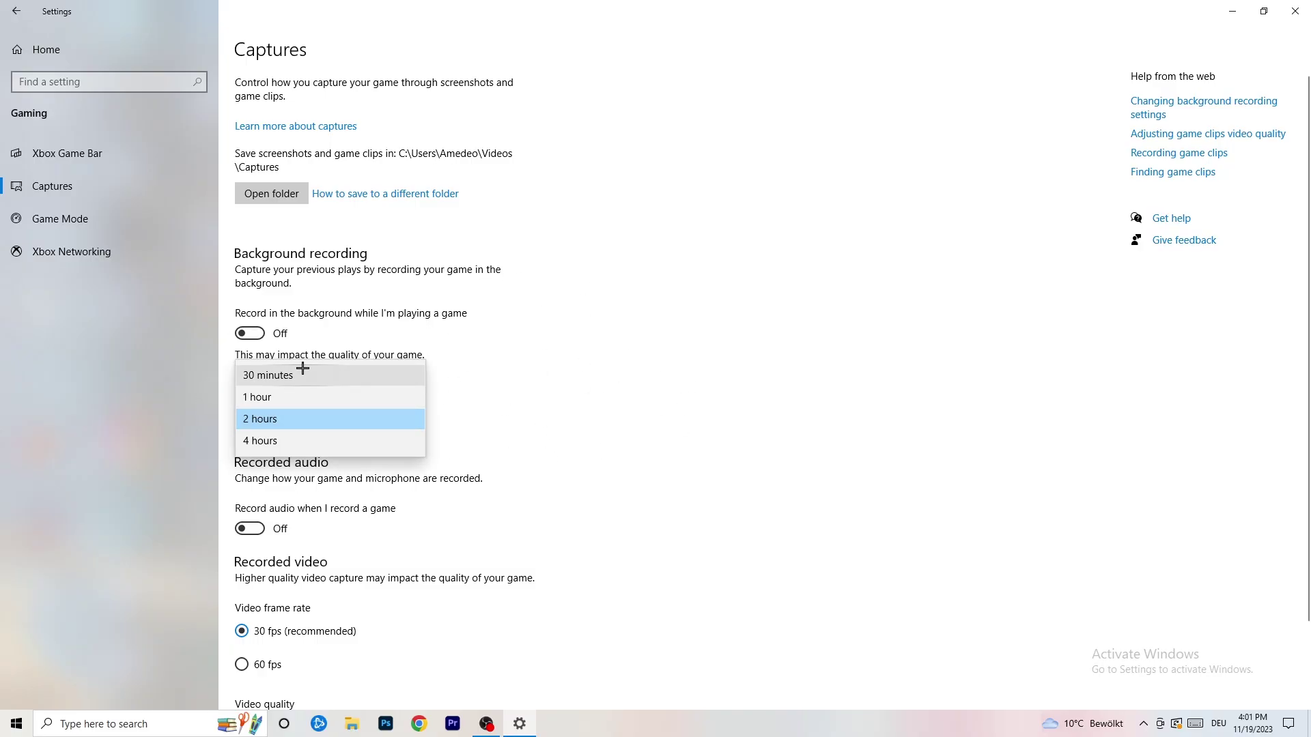
left_click(839, 341)
scroll(546, 503, "down", 2)
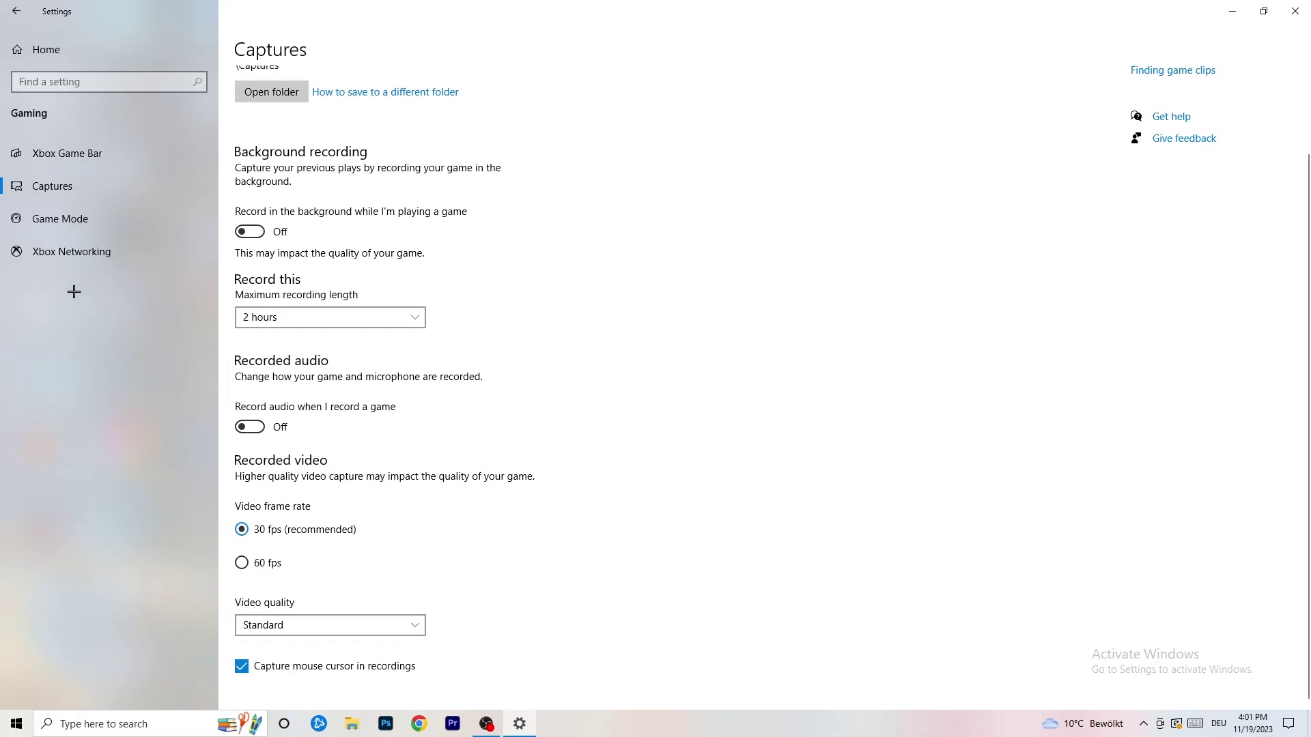
left_click(95, 216)
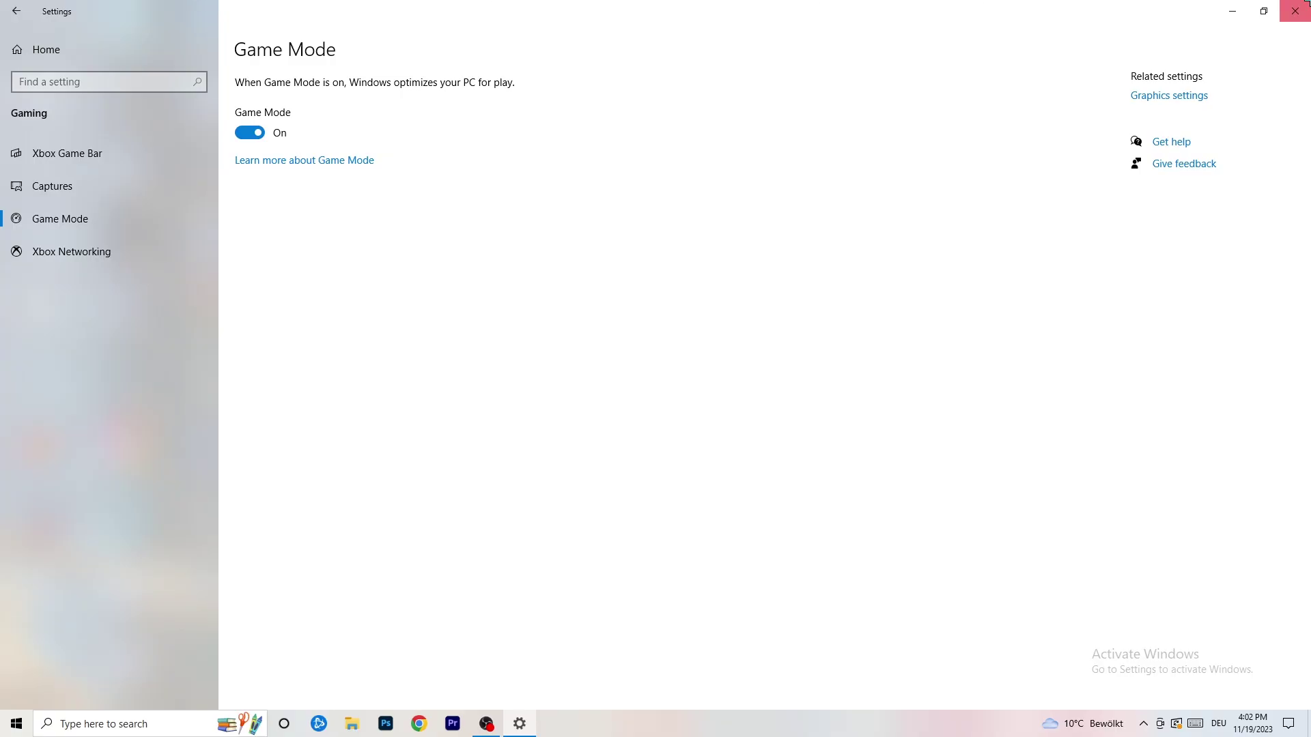
Step: Close Windows Settings, leaving Game Mode switched on
left_click(1295, 11)
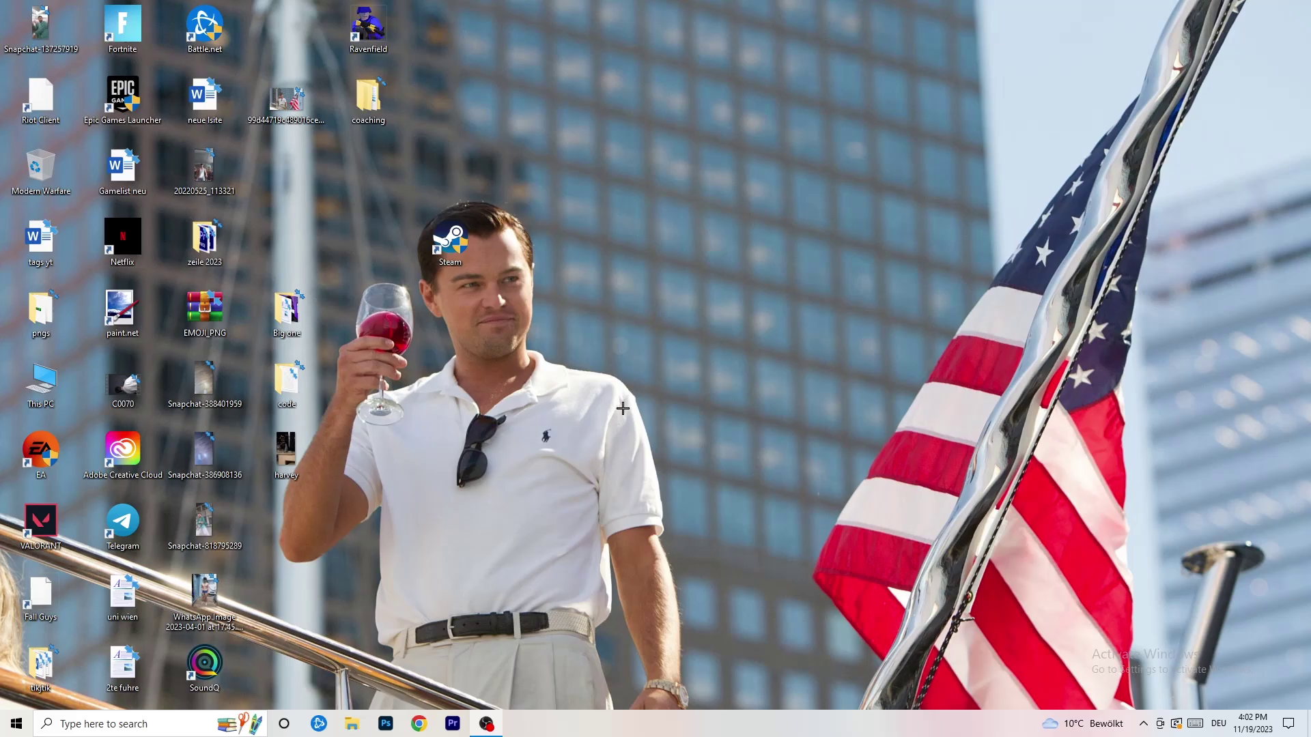
Step: Put the taskbar back at the bottom, then launch Task Manager from it maximized
left_click_drag(637, 719, 457, 639)
right_click(633, 720)
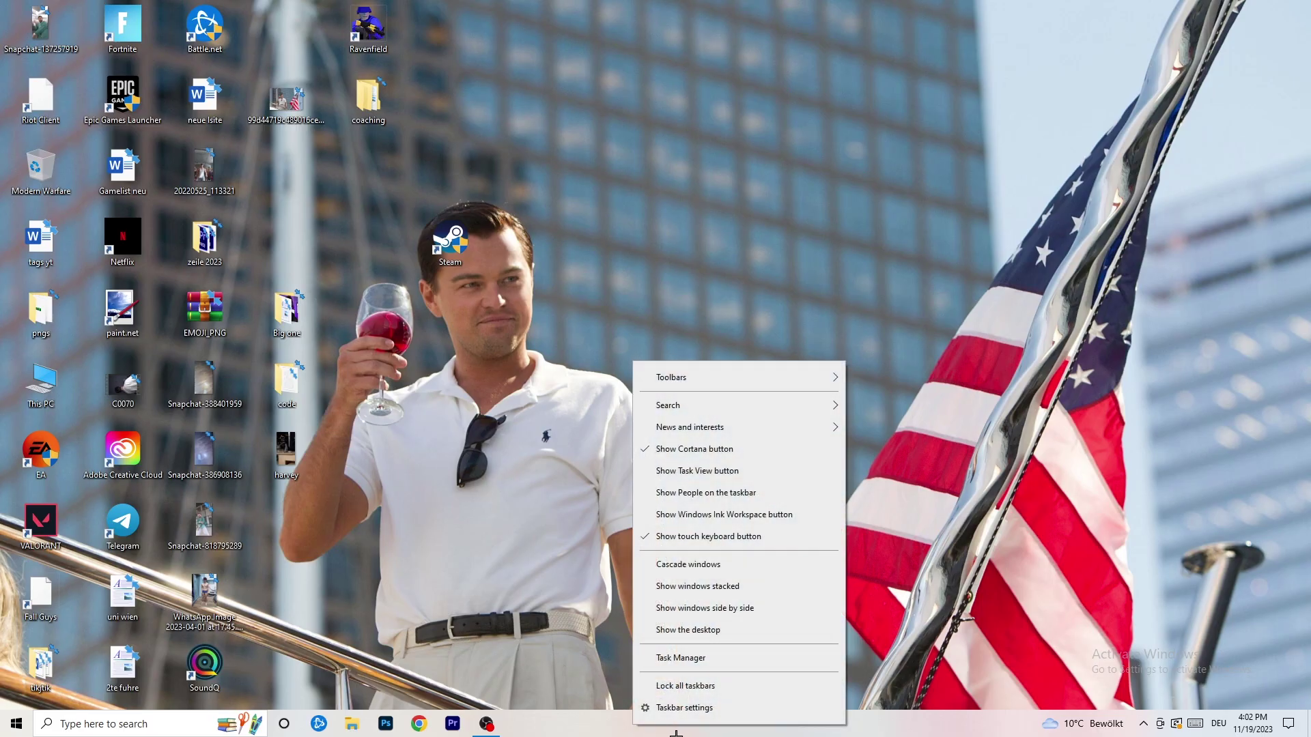
left_click(705, 662)
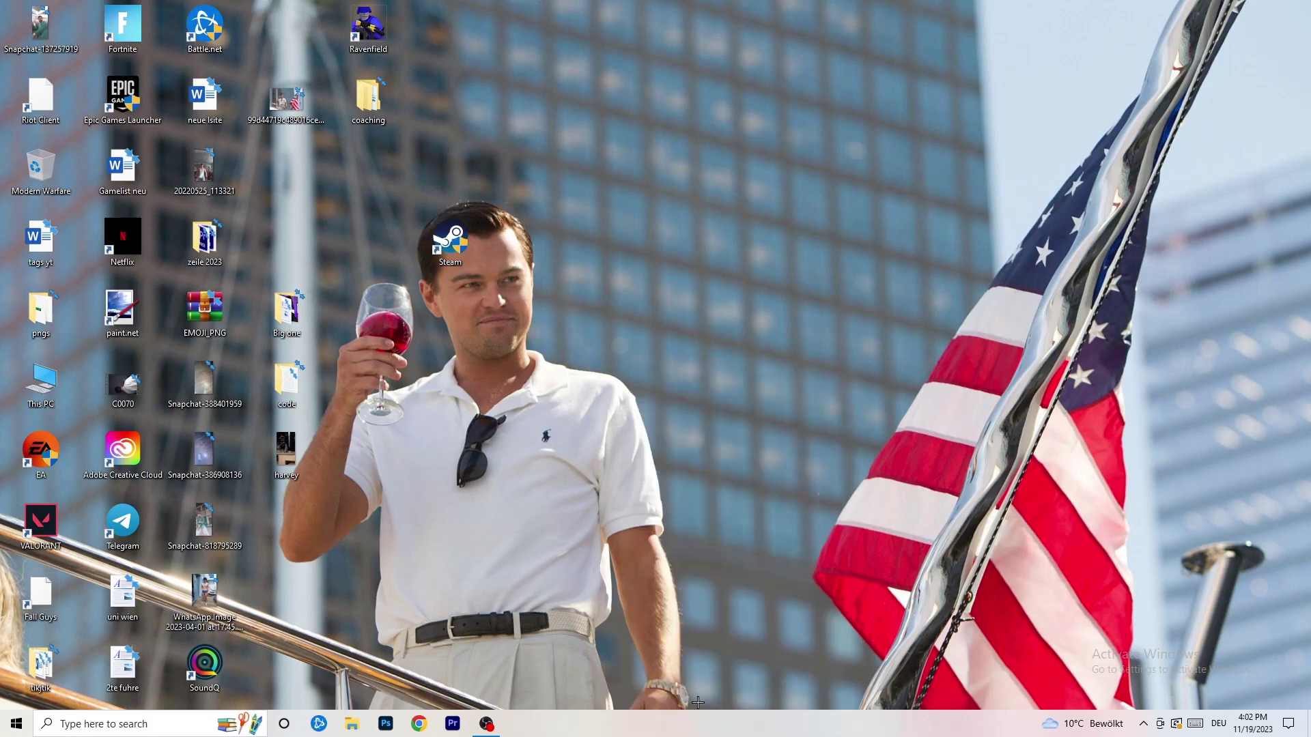
left_click(758, 35)
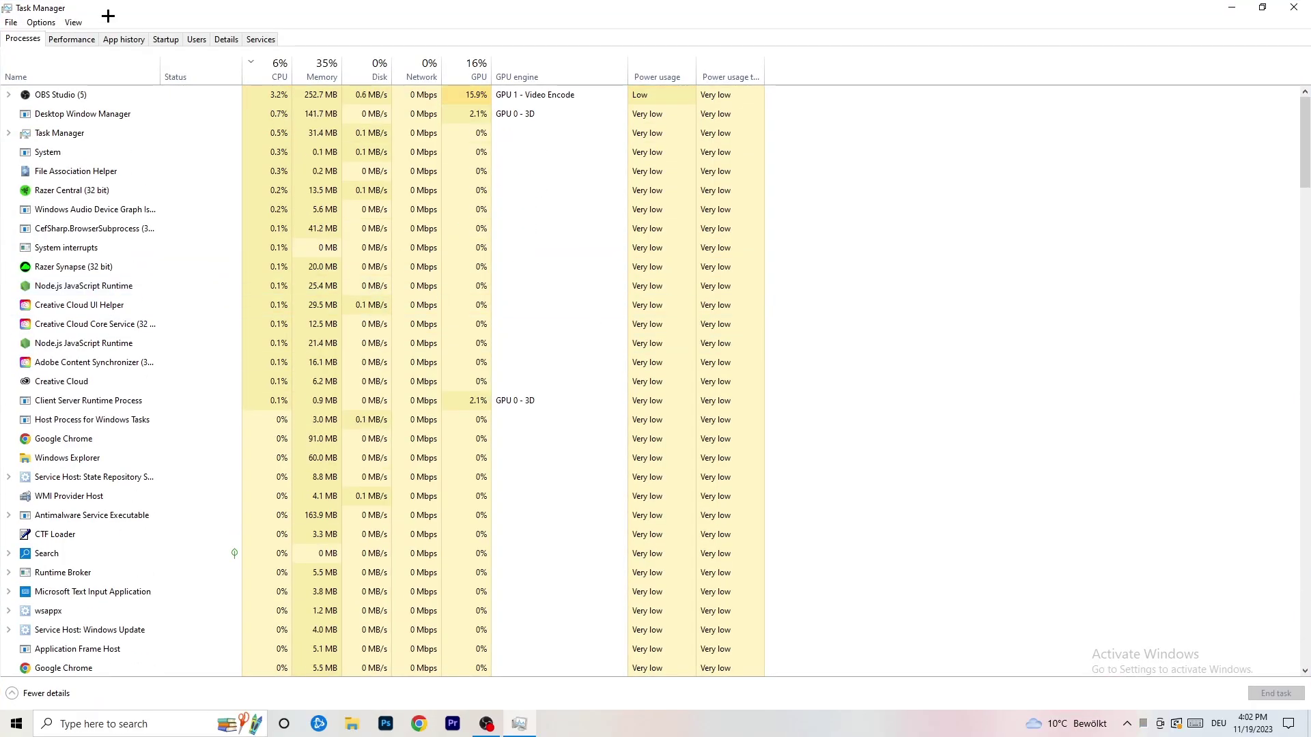
Step: Sort processes by GPU usage, check OBS Studio's options, then sort by CPU highest first
left_click(279, 68)
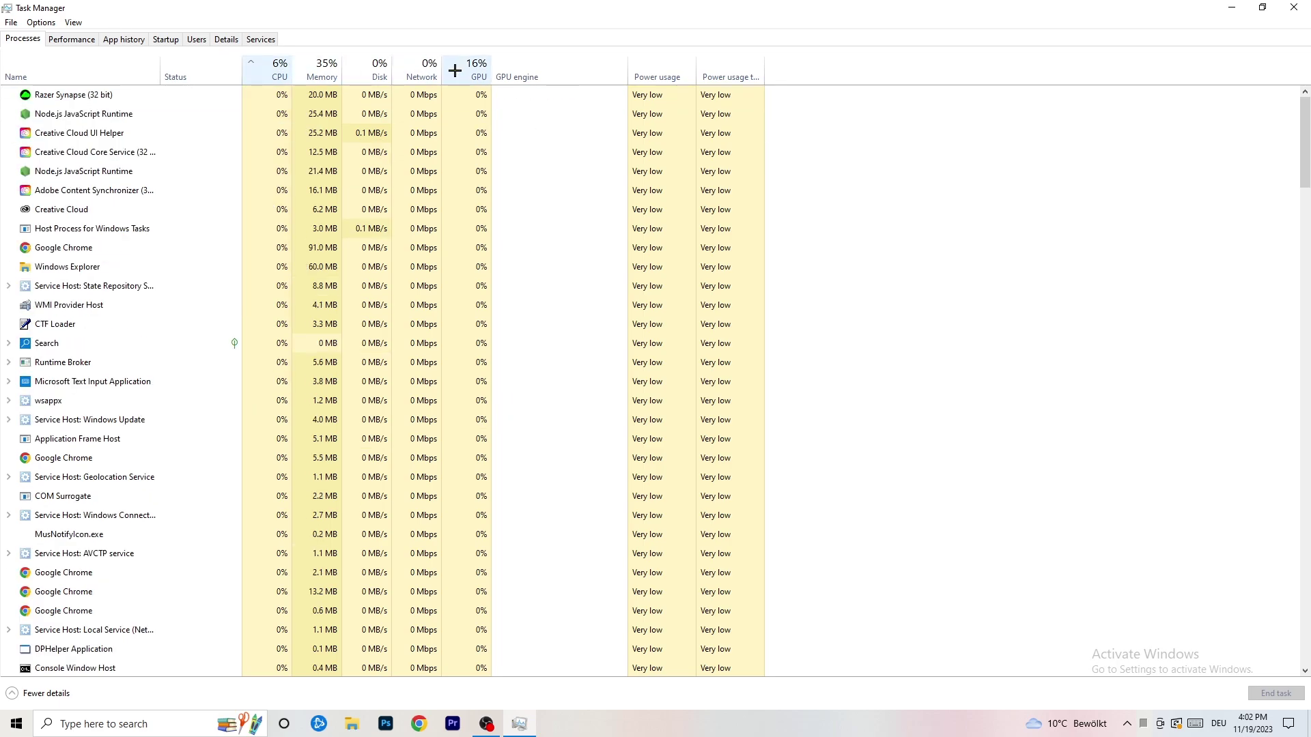
left_click(455, 71)
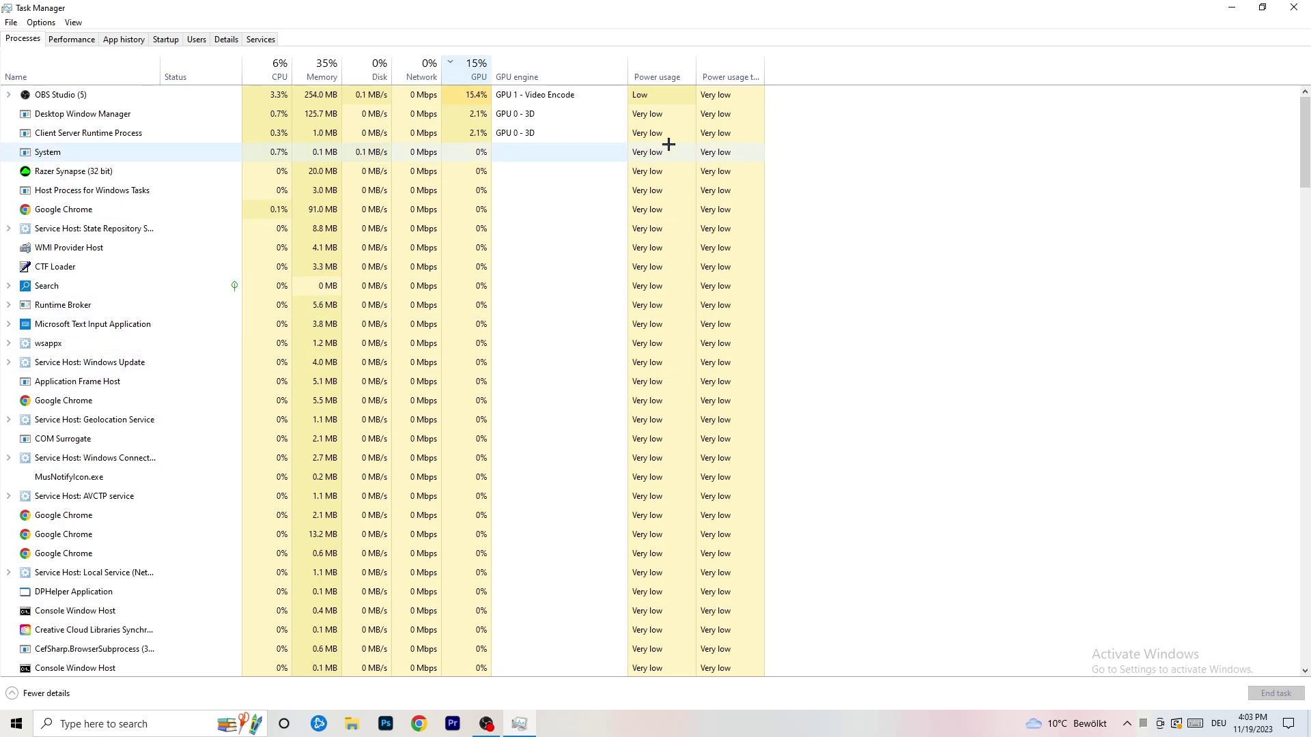
right_click(477, 100)
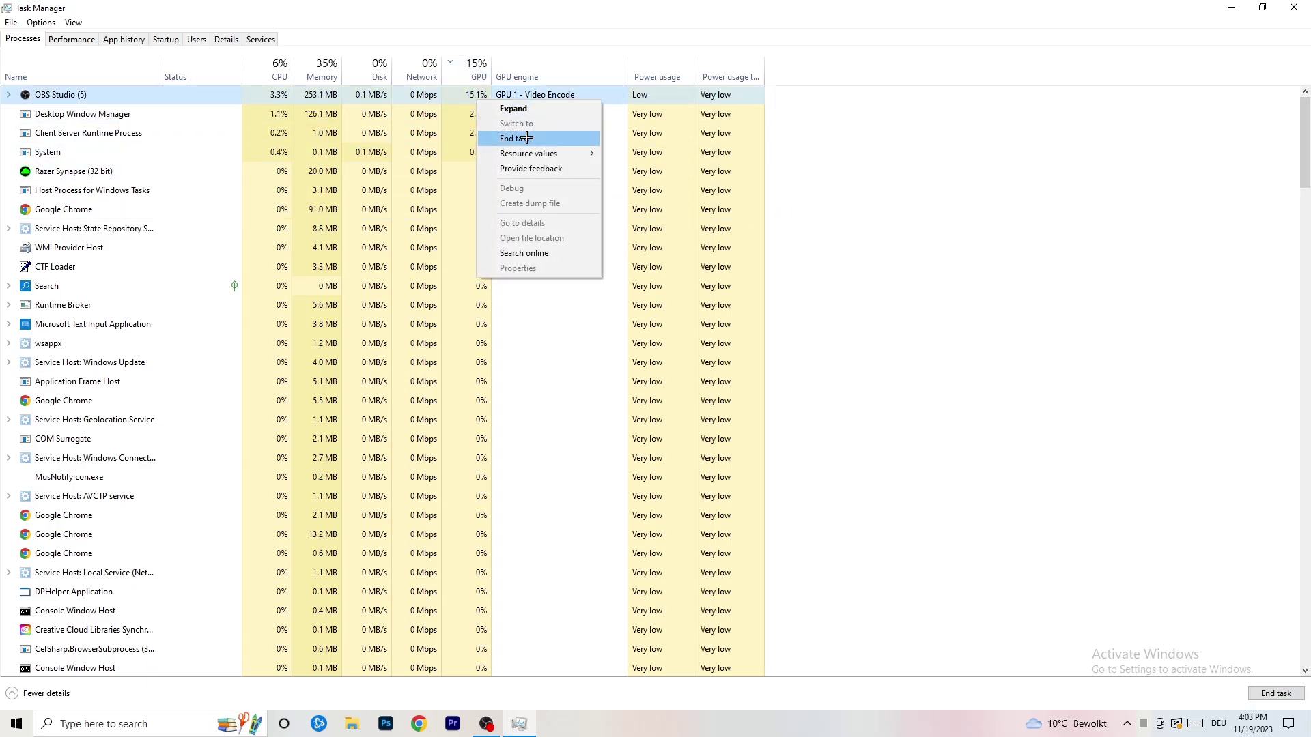
left_click(1071, 123)
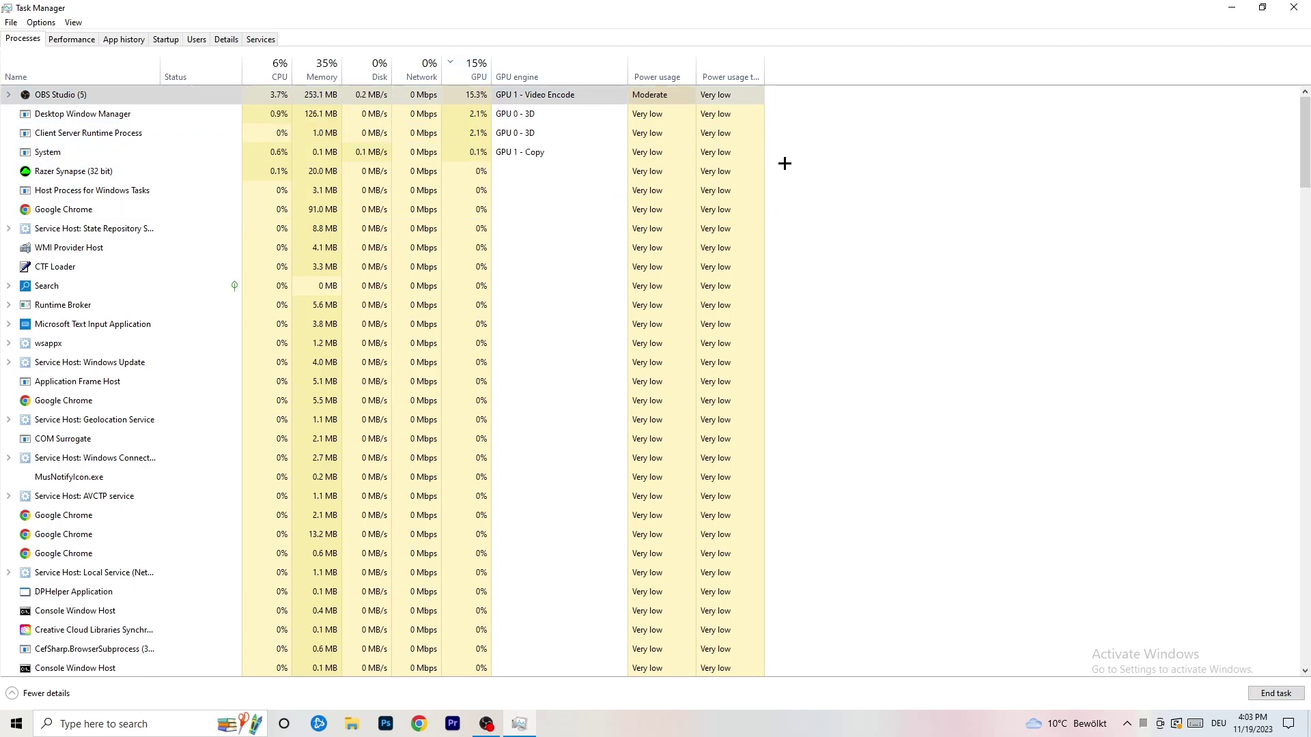
left_click(276, 68)
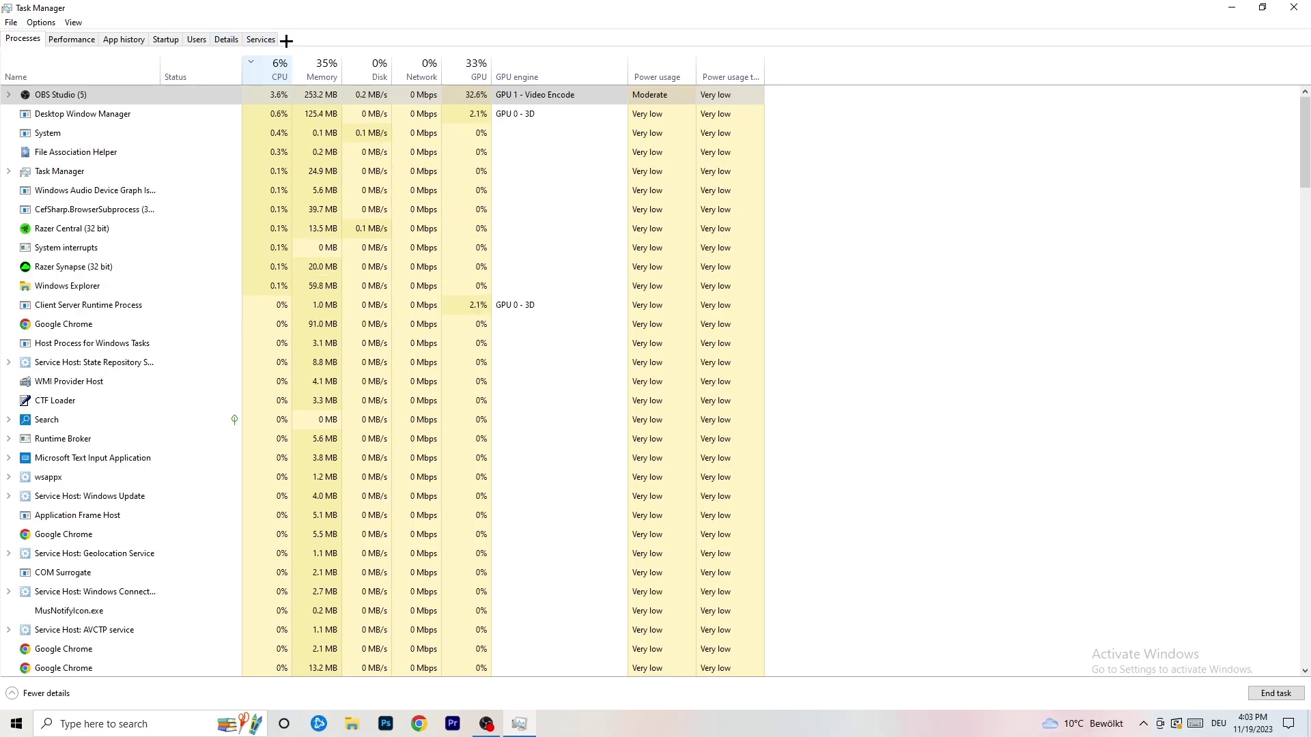
Step: In the Details list, review Set priority choices for Creative Cloud process 11676, then view startup apps
left_click(217, 42)
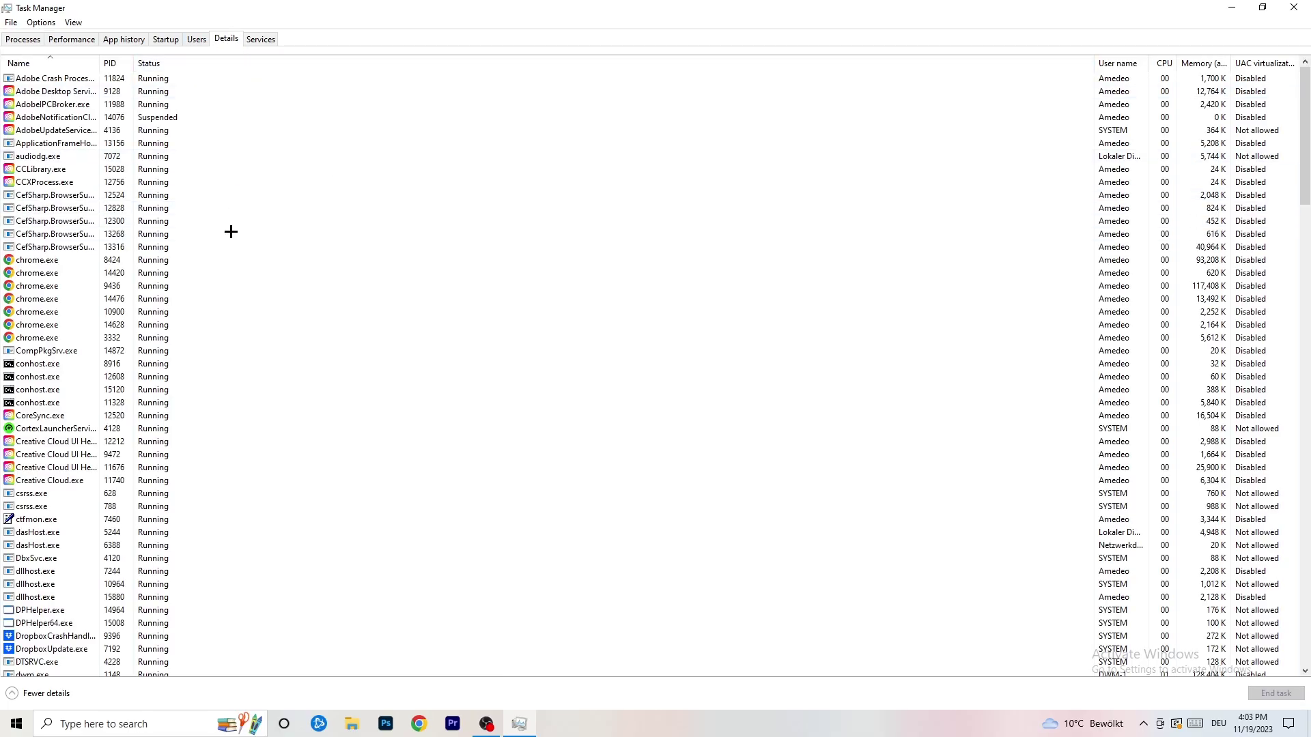
scroll(193, 354, "down", 9)
scroll(205, 321, "up", 9)
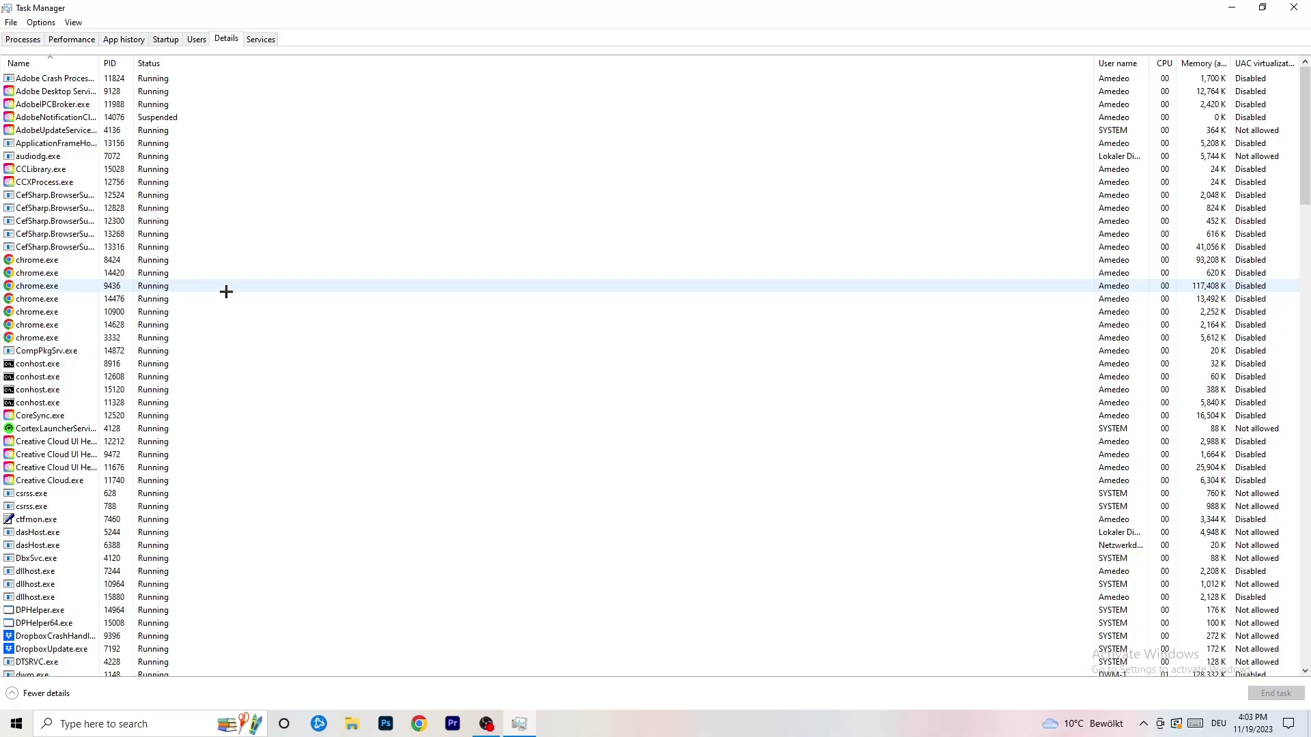
scroll(102, 328, "down", 3)
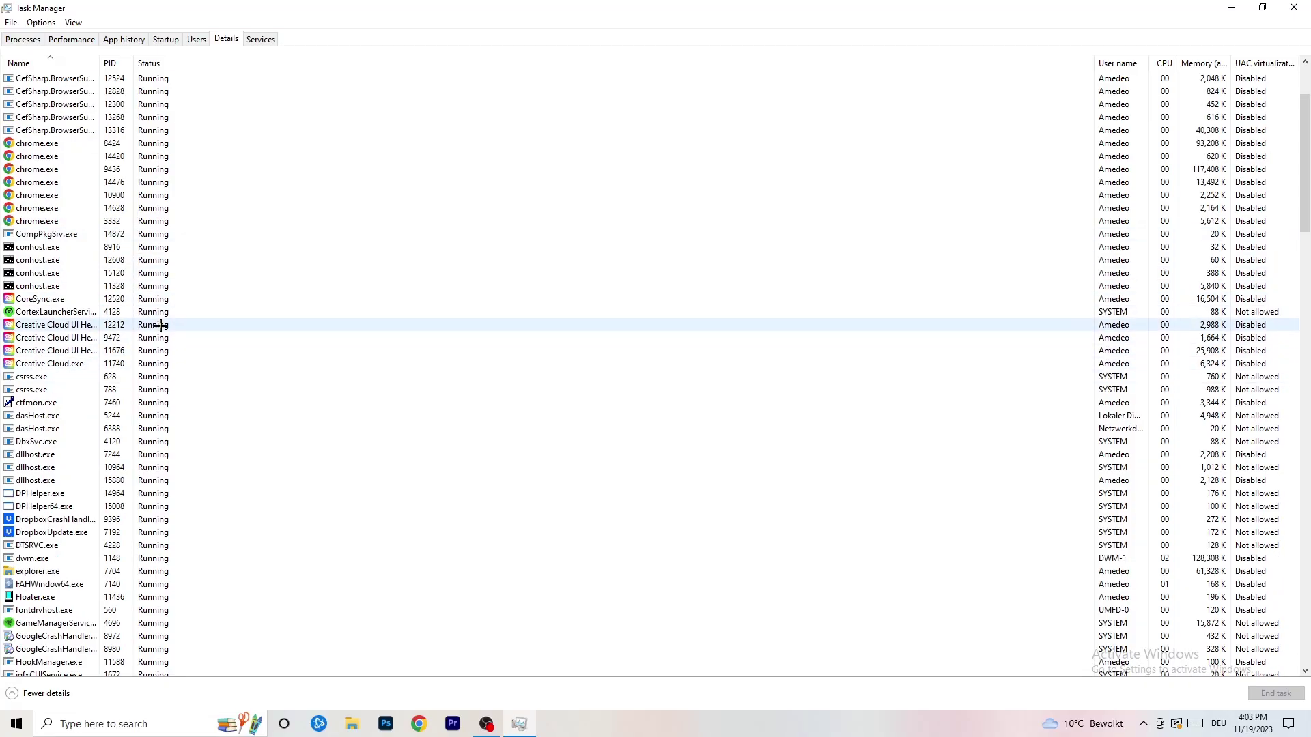
right_click(54, 351)
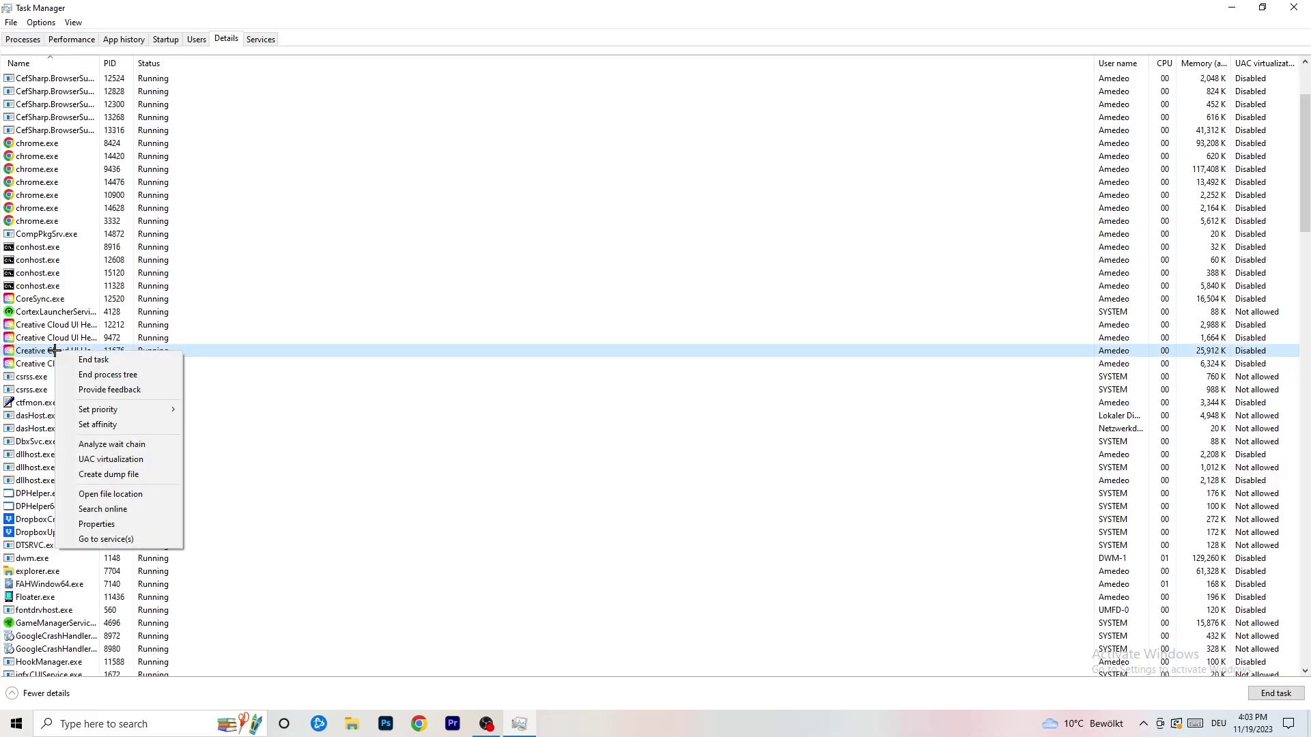
mouse_move(109, 409)
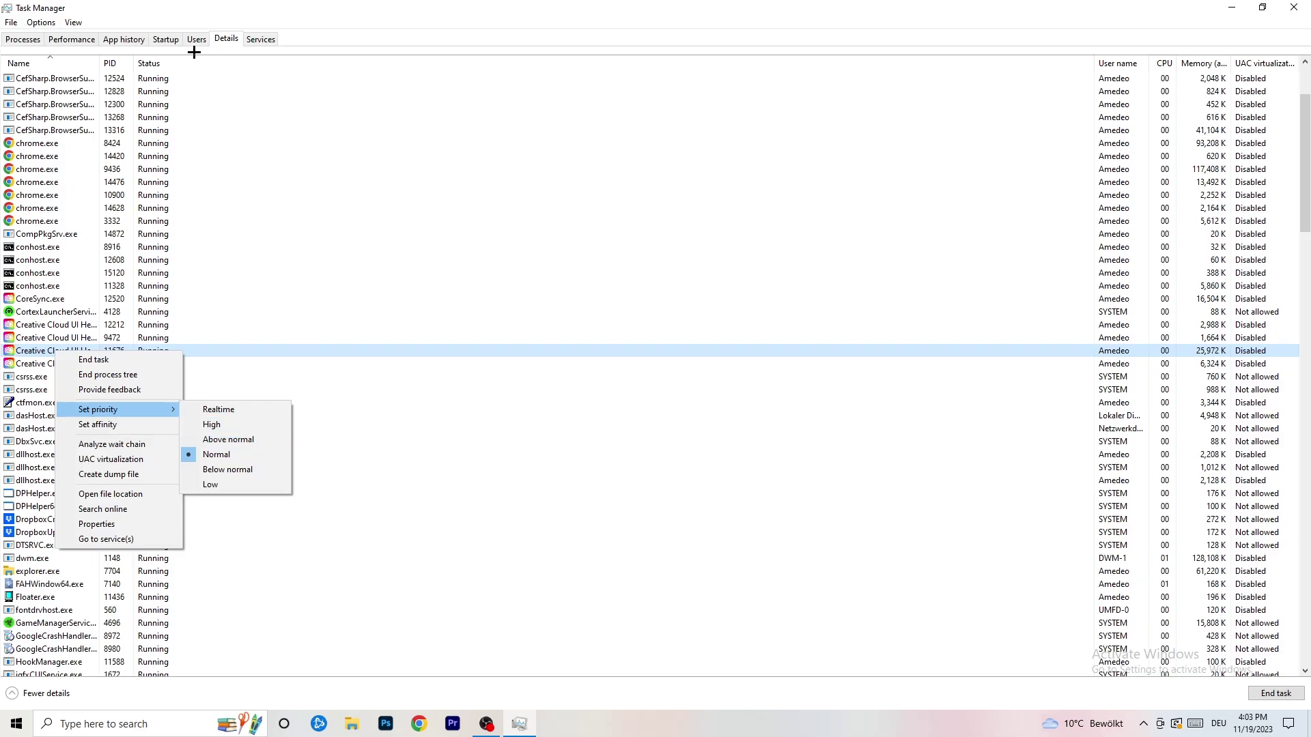
left_click(167, 39)
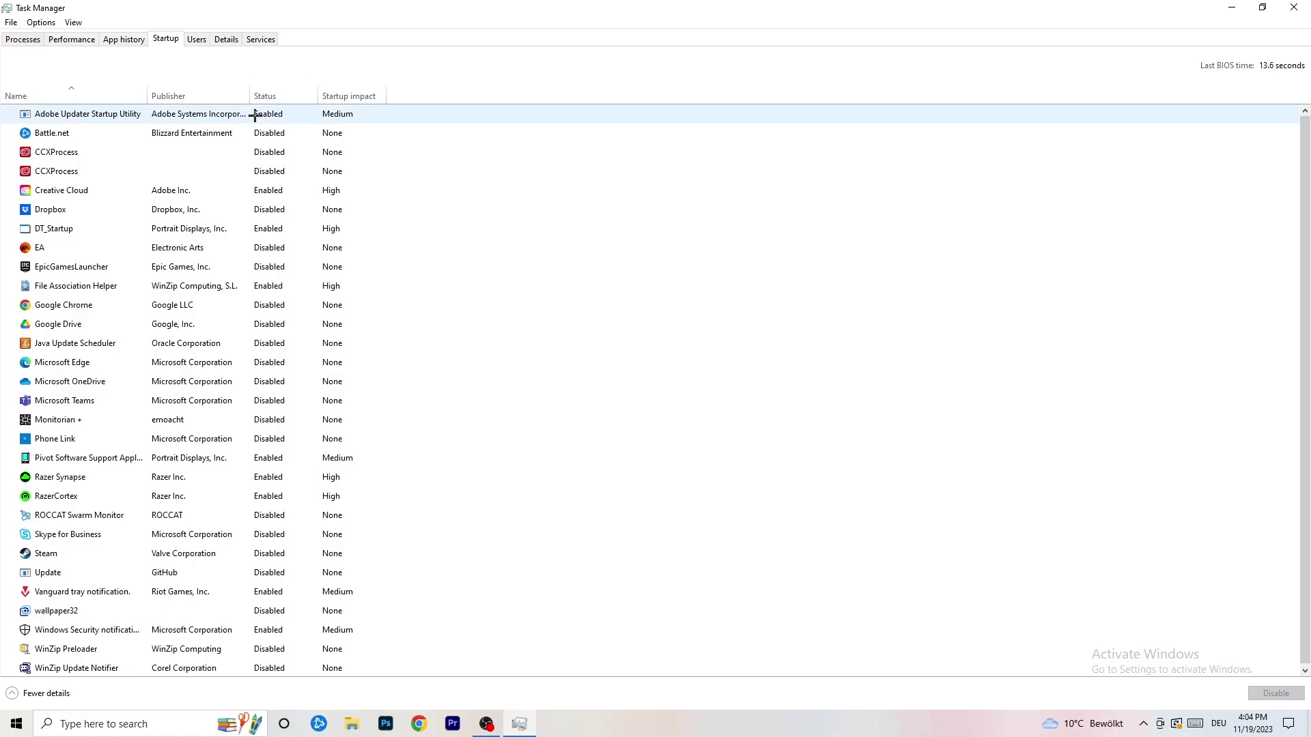
Step: Leave DT_Startup enabled, close Task Manager, and reopen Windows Settings from Start
right_click(300, 224)
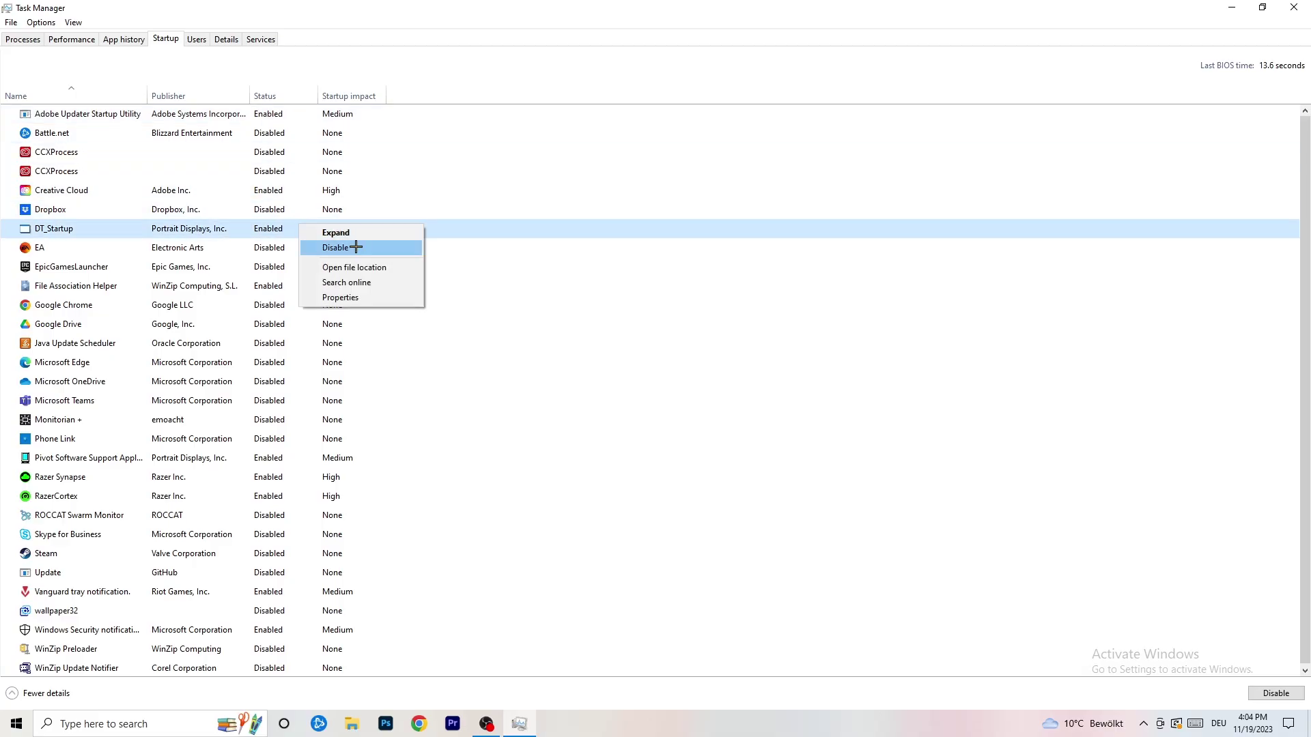
left_click(1080, 32)
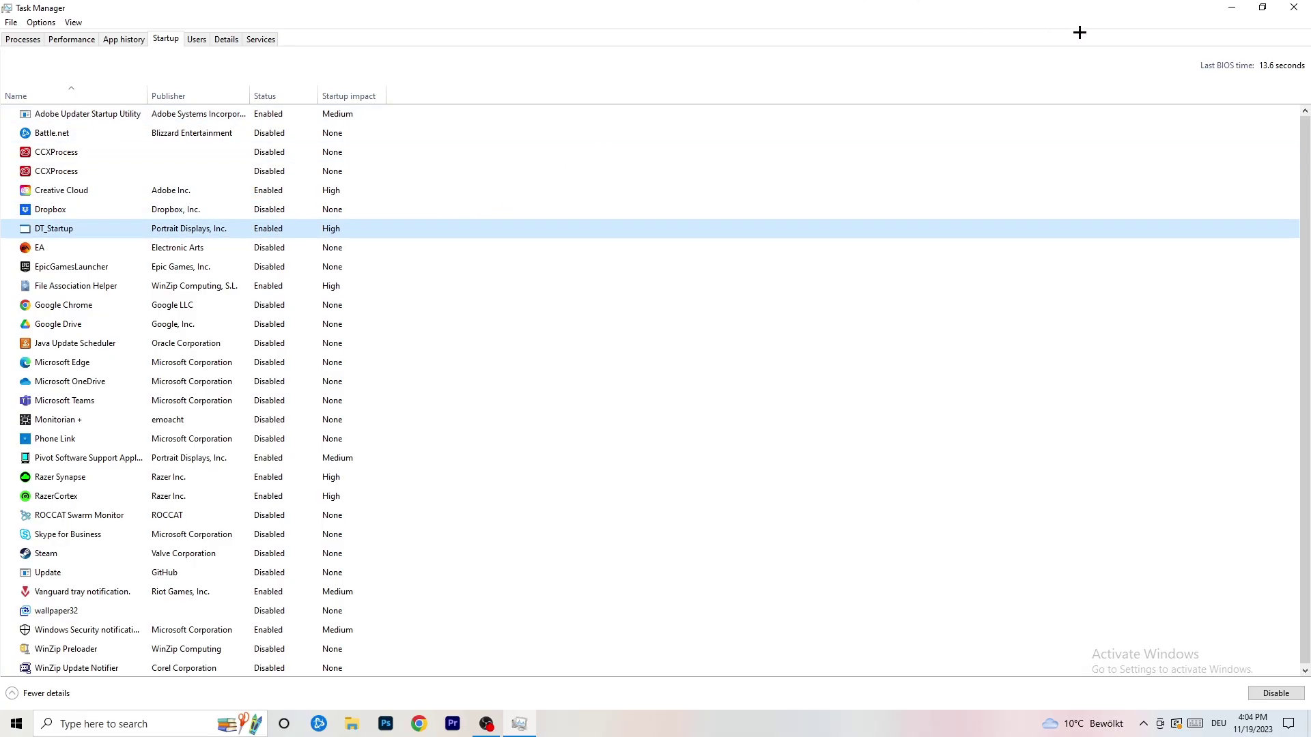
left_click(1294, 7)
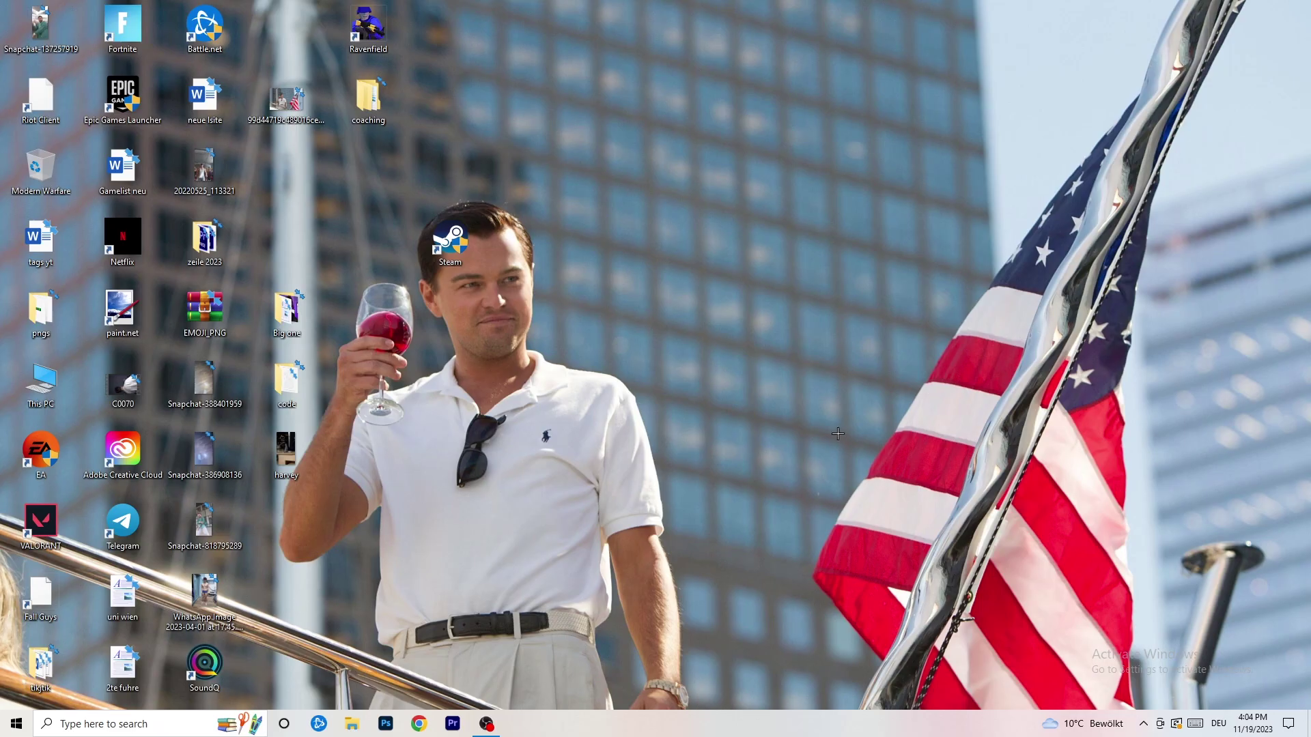
left_click(8, 732)
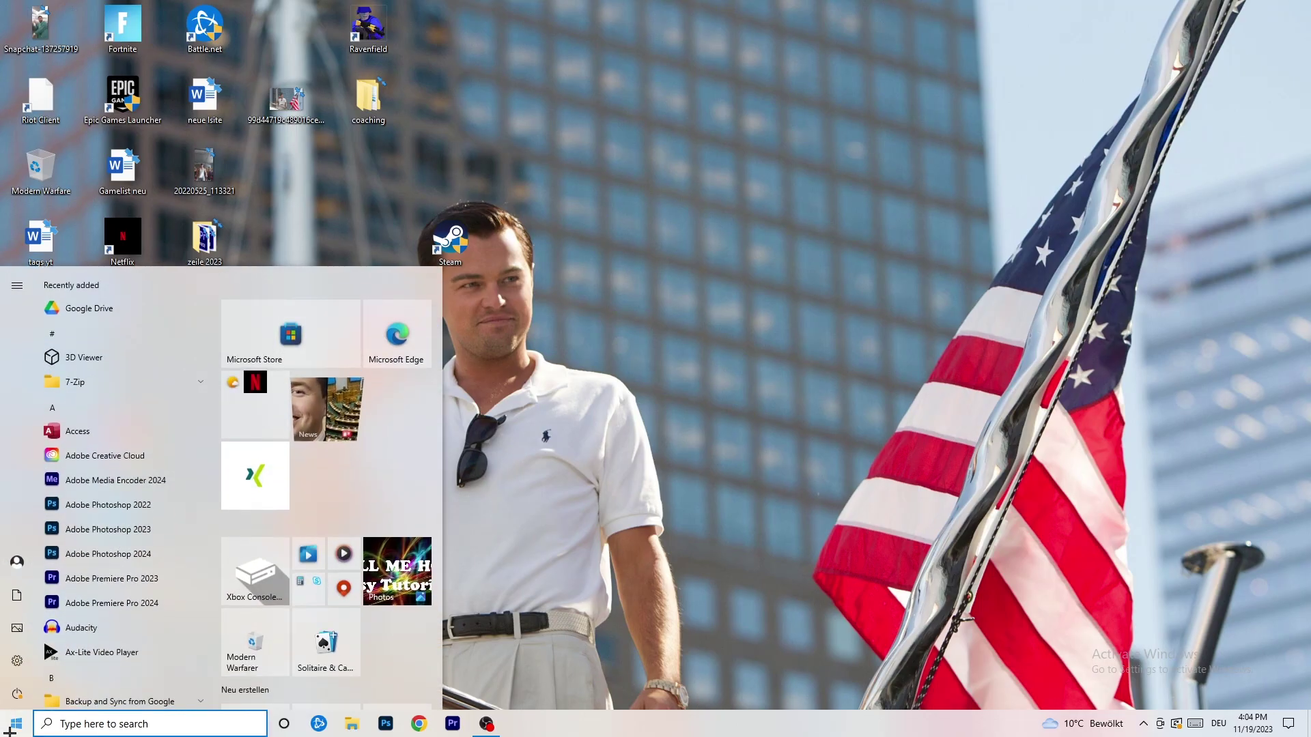
left_click(13, 664)
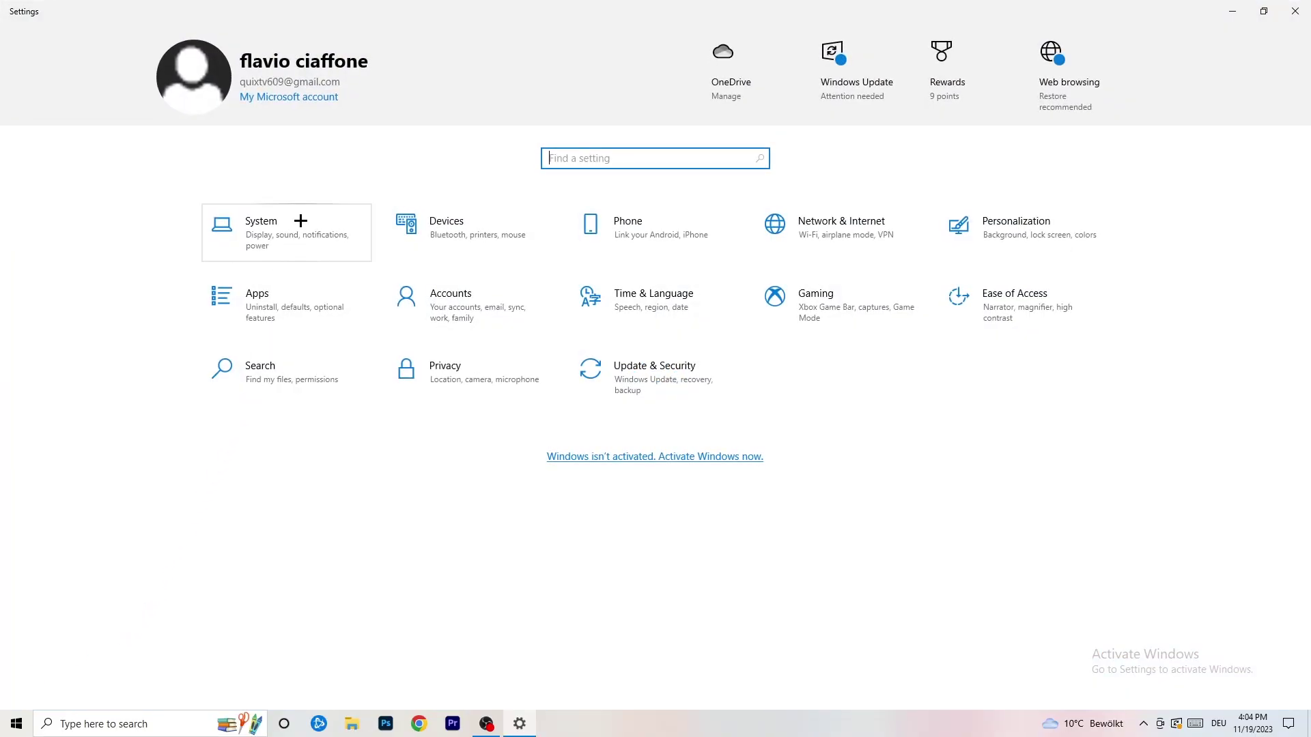
Step: In System display settings, keep scaling at 100% (Recommended) with 1920 × 1080 resolution
left_click(301, 221)
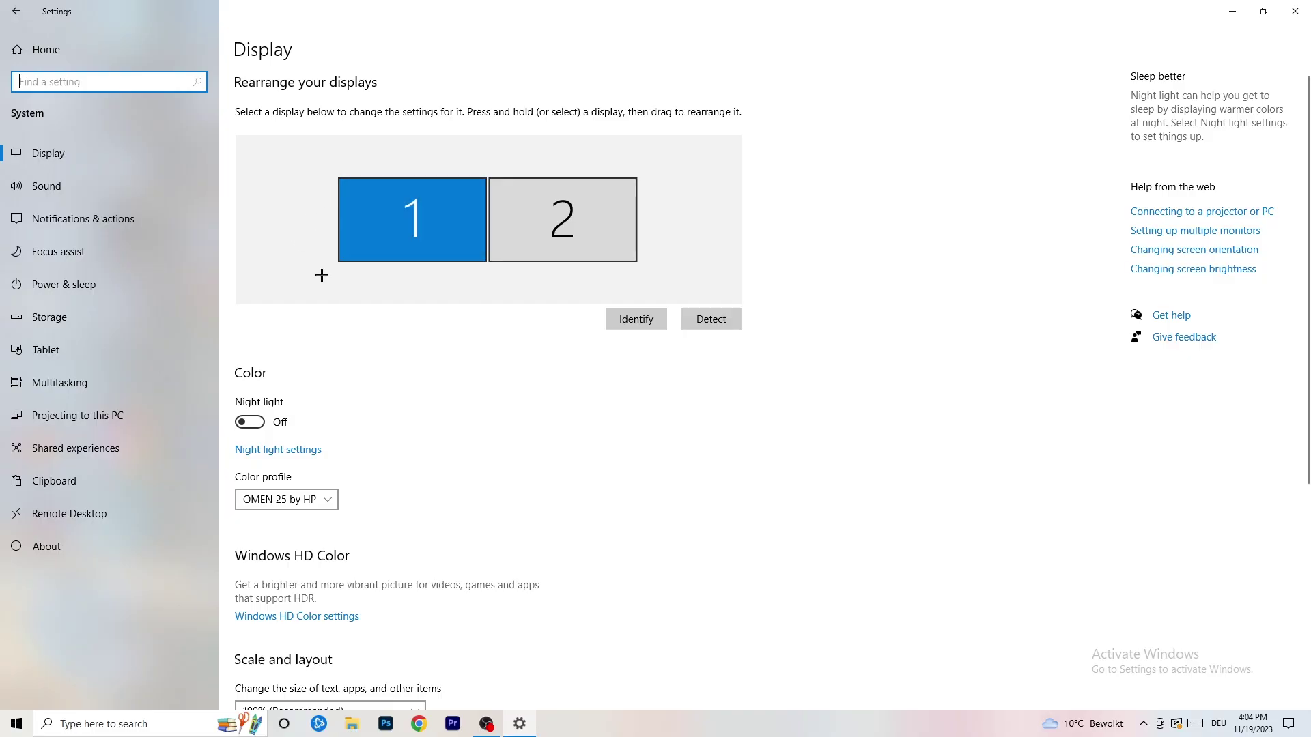
scroll(477, 249, "down", 4)
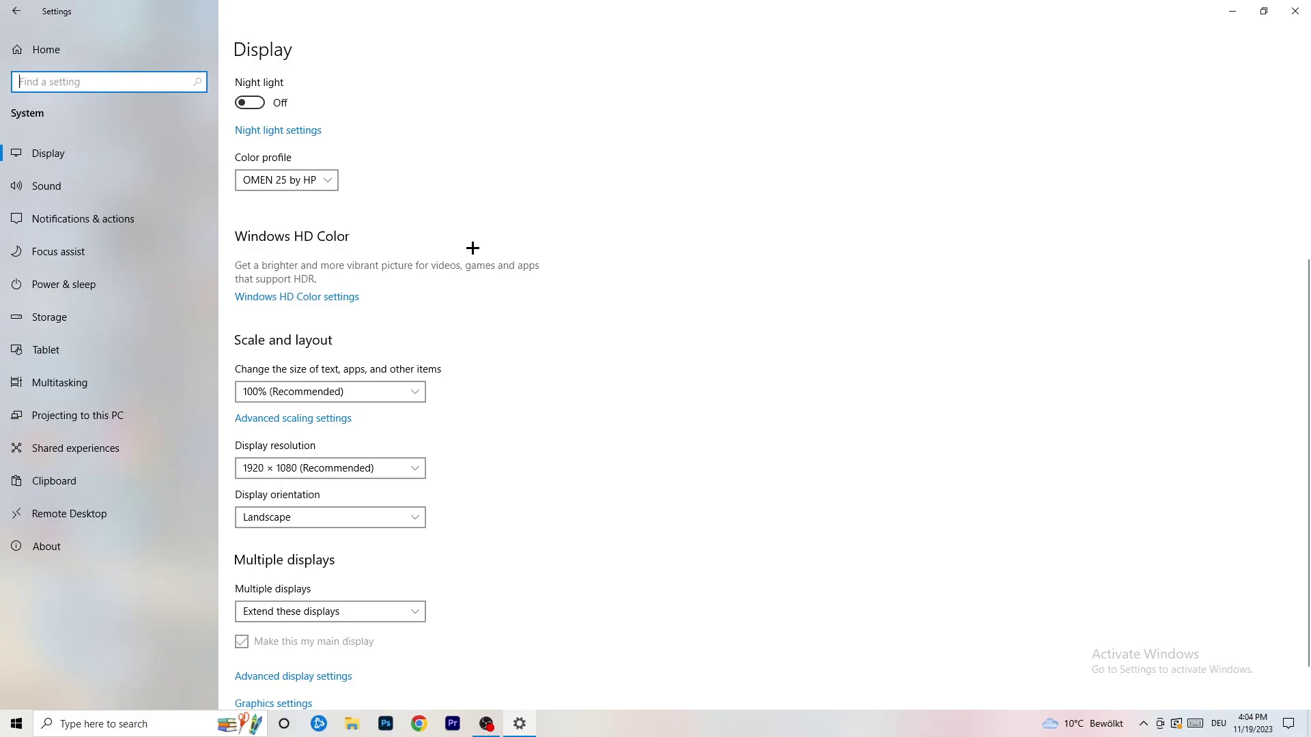
left_click(371, 392)
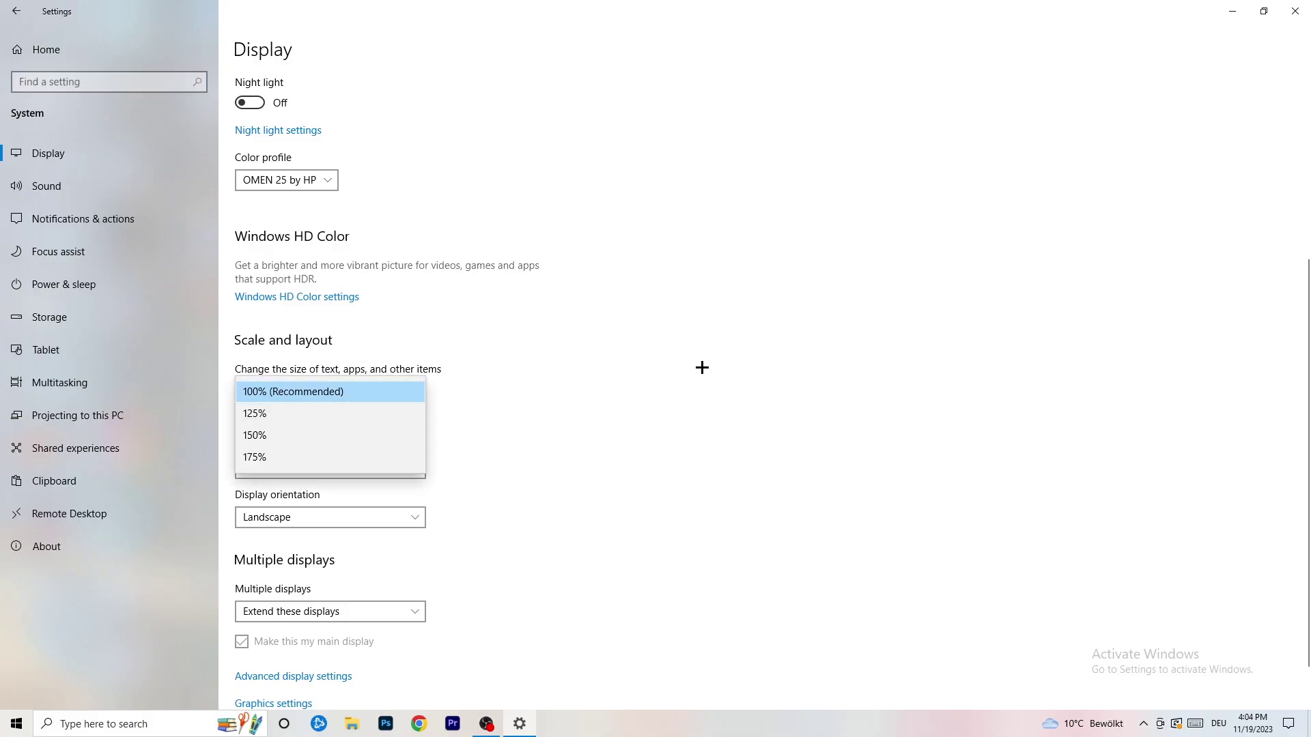
left_click(676, 360)
scroll(558, 376, "down", 1)
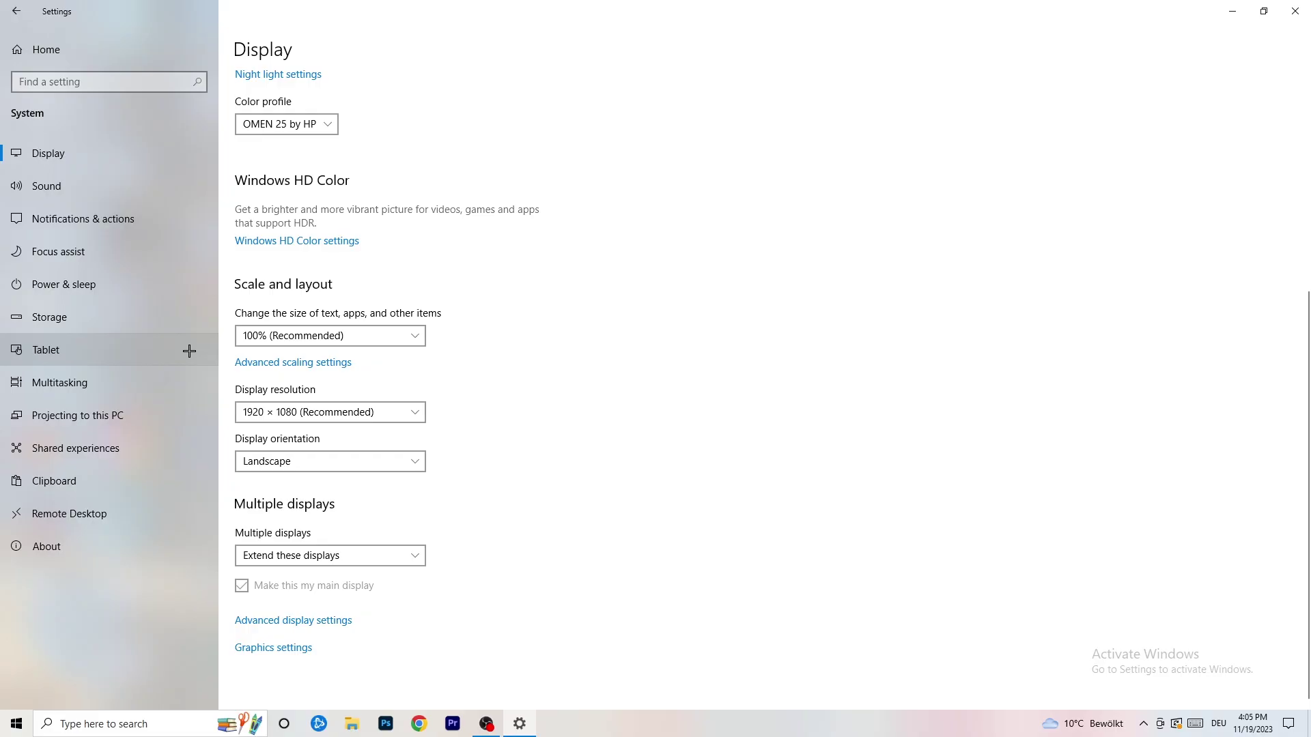
Step: From Power & sleep, review all additional power plans, keep Balanced active, and close Power Options
left_click(102, 289)
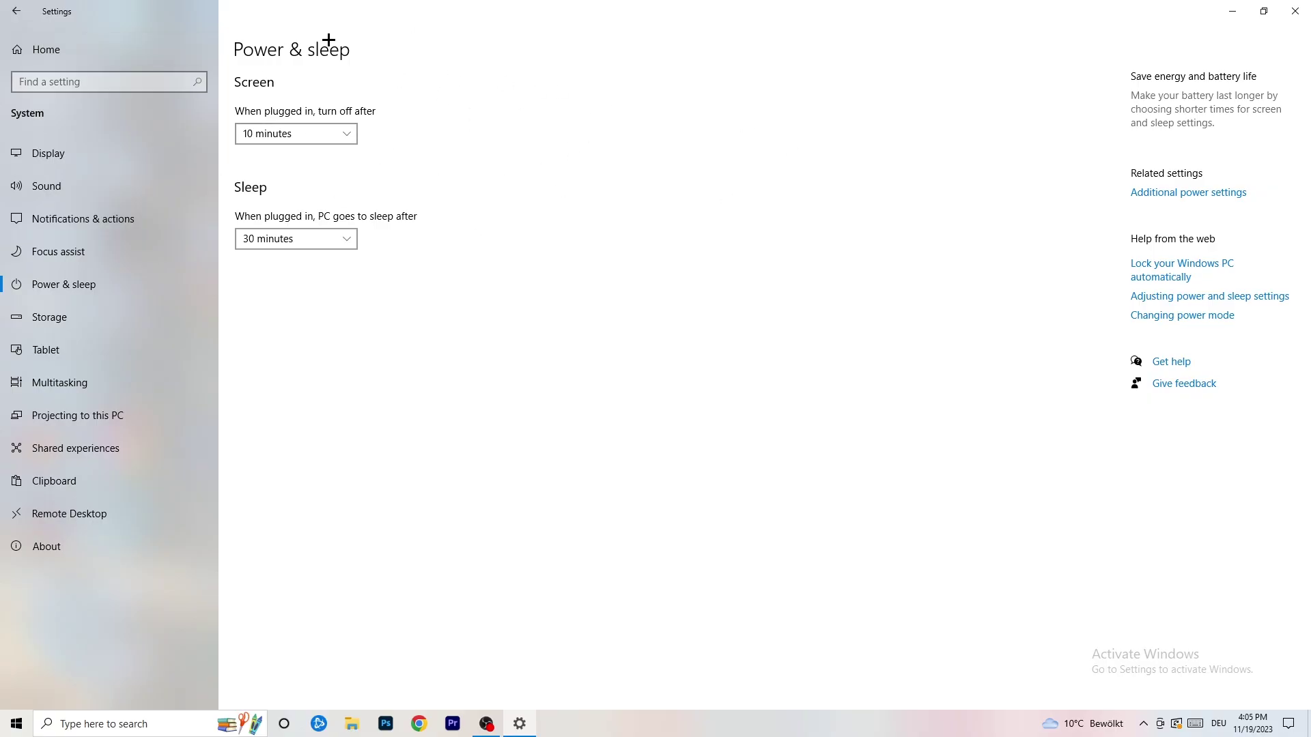
left_click(1188, 193)
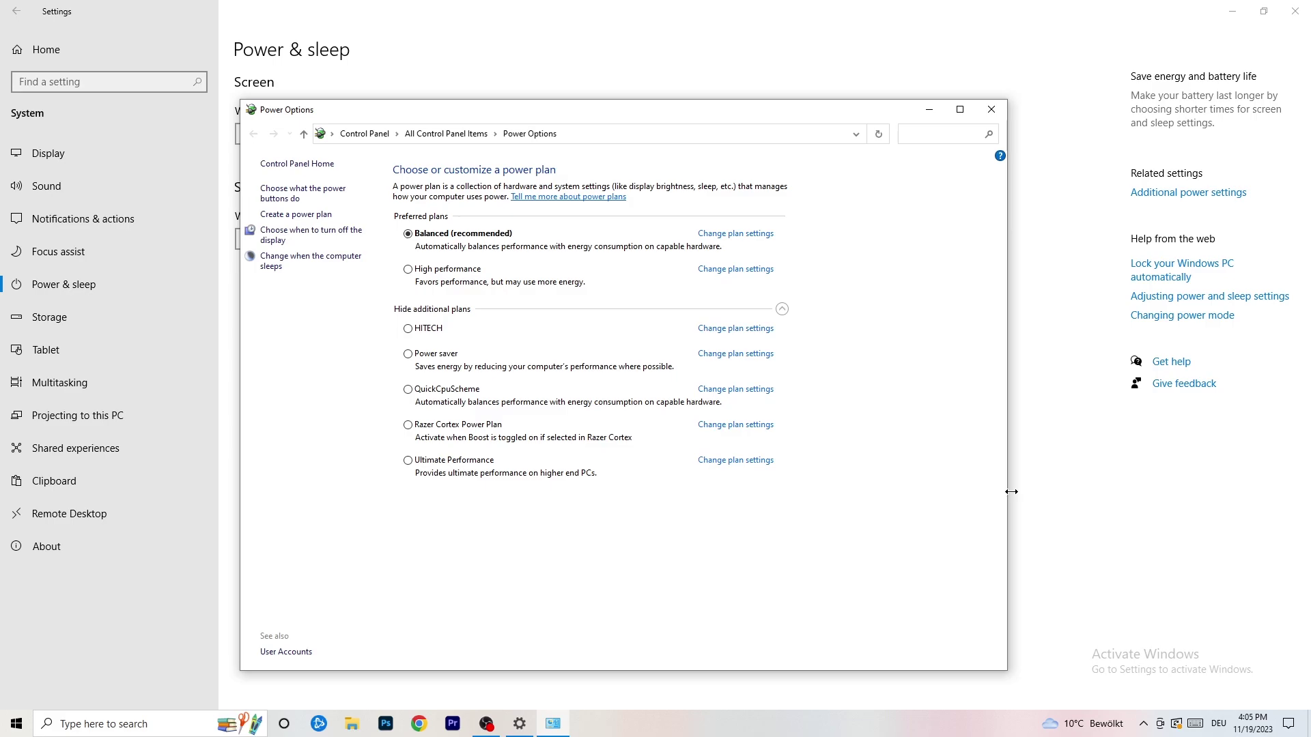
left_click(782, 309)
left_click(782, 309)
left_click(994, 110)
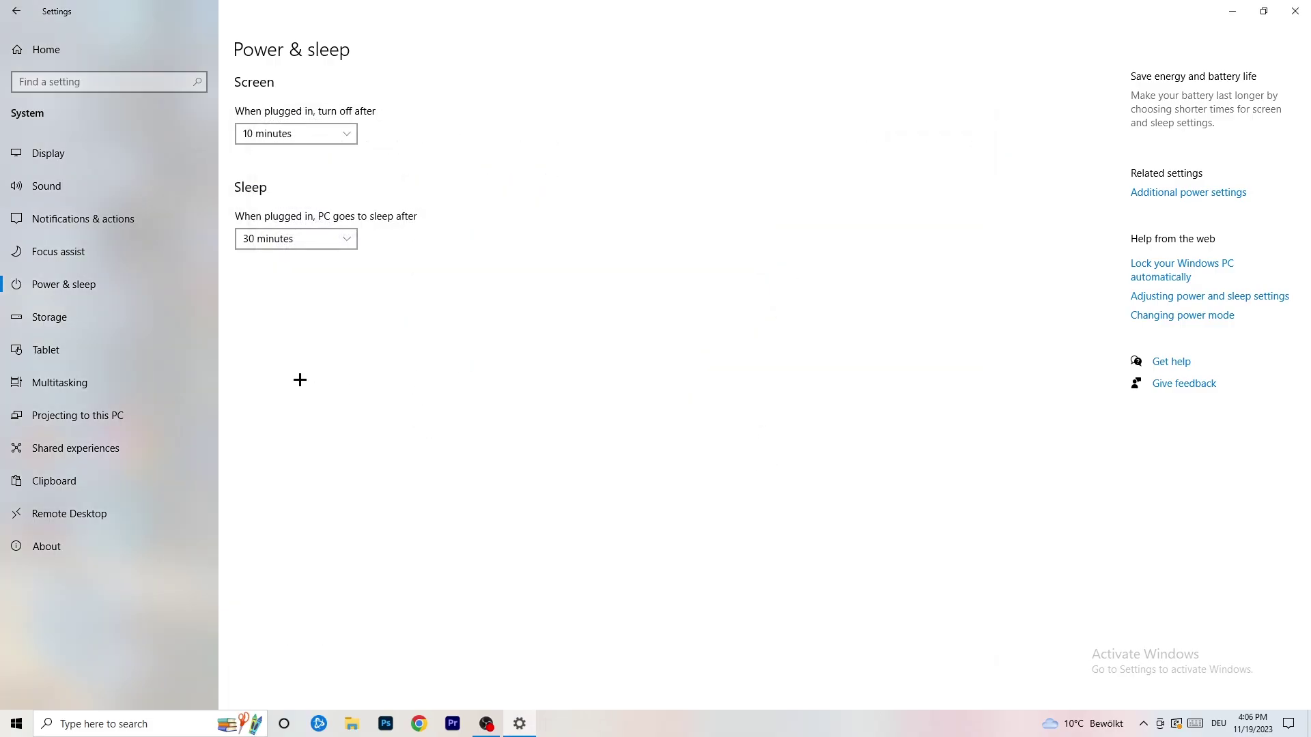
Step: In Storage Sense configuration, keep the weekly schedule and enable deleting unused temporary files
left_click(90, 327)
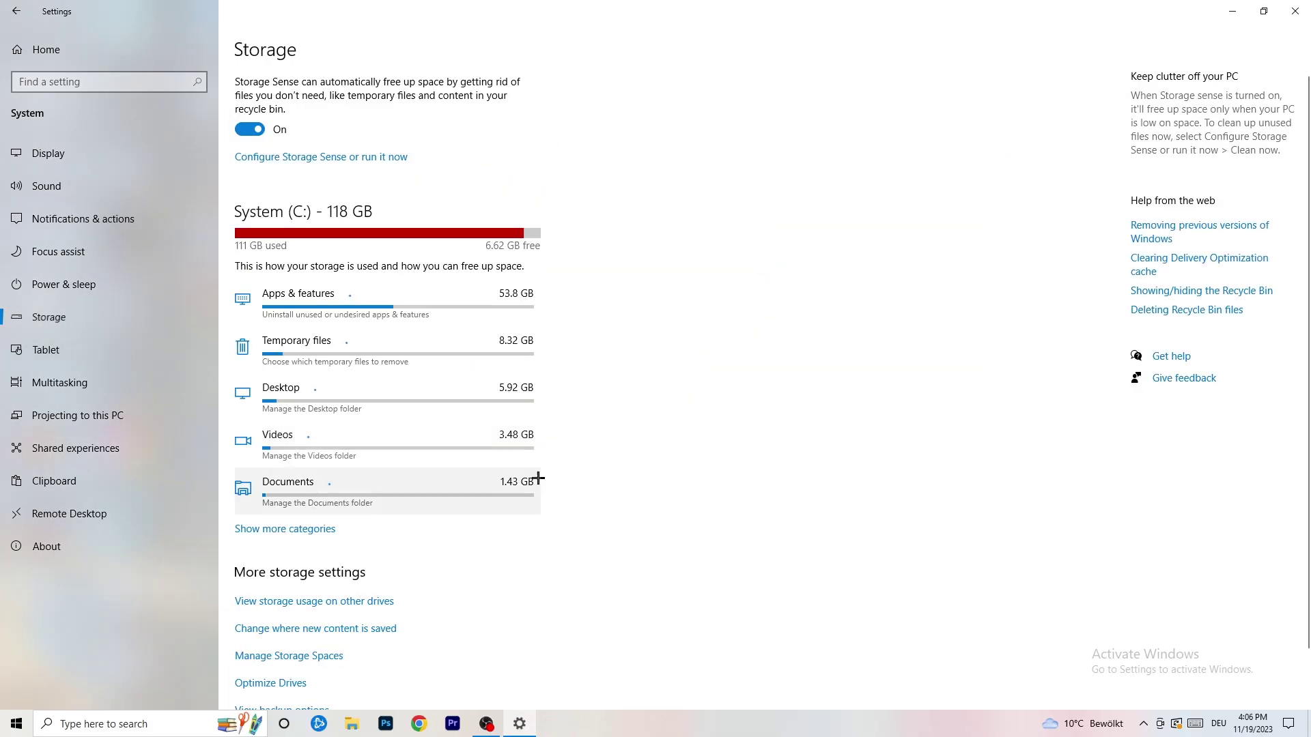
left_click(328, 158)
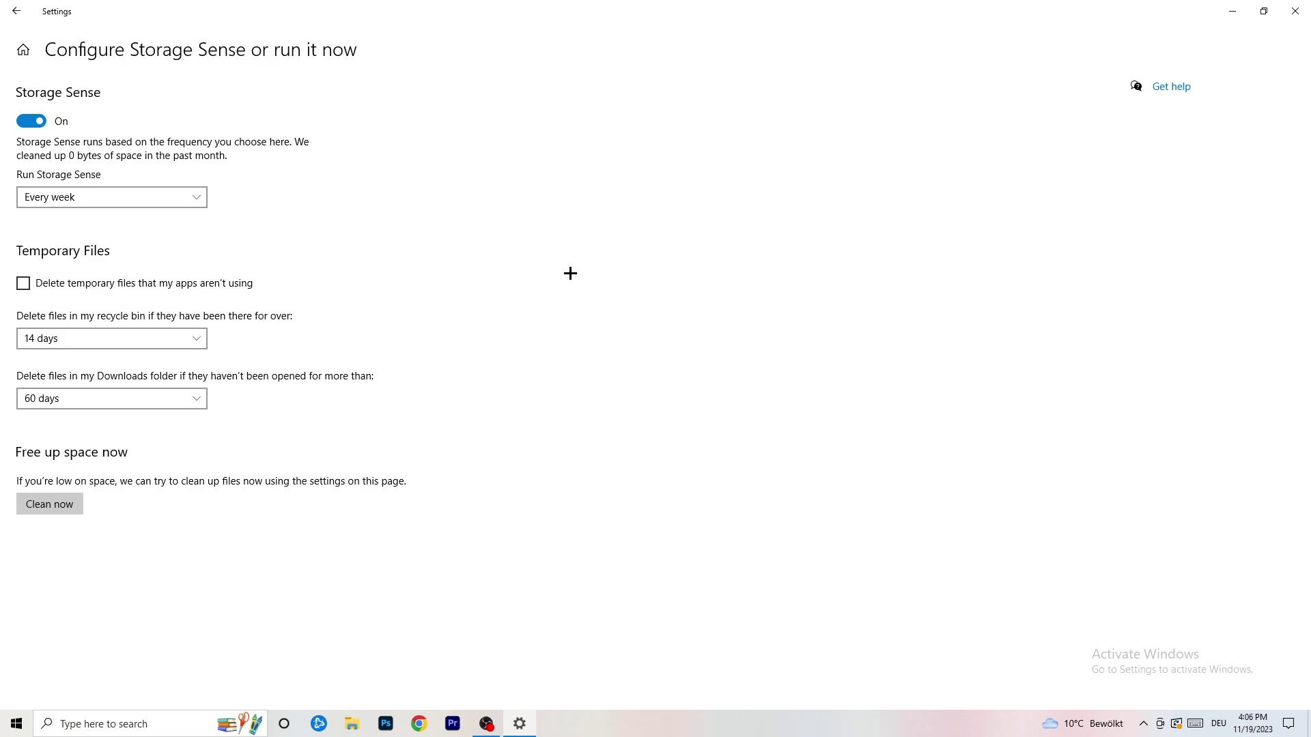
left_click(109, 197)
left_click(401, 202)
left_click(79, 285)
Step: Keep recycle bin cleanup at 14 days and Downloads folder cleanup at 60 days
left_click(81, 339)
left_click(450, 269)
left_click(121, 400)
left_click(152, 393)
left_click(155, 400)
left_click(640, 333)
Step: Return to Settings home, review the pending restart under Update & Security, then close Settings
left_click(14, 19)
left_click(13, 14)
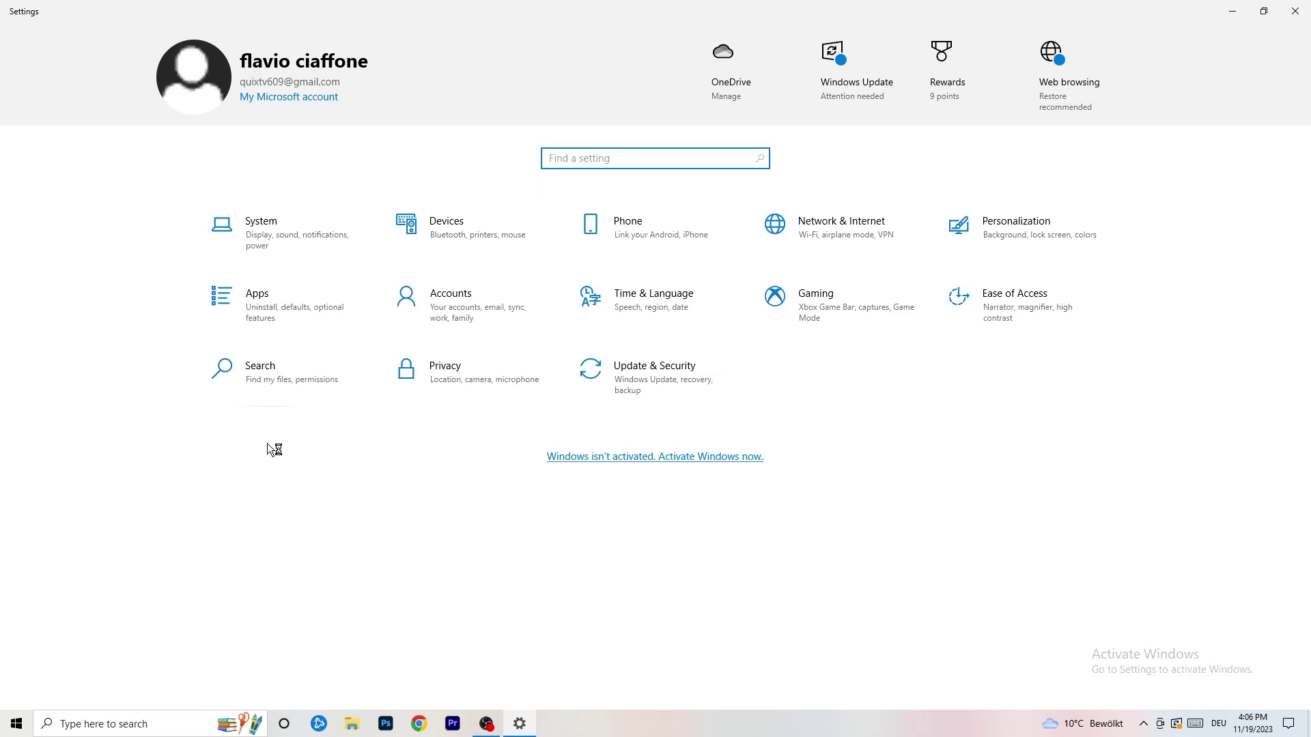
left_click(645, 384)
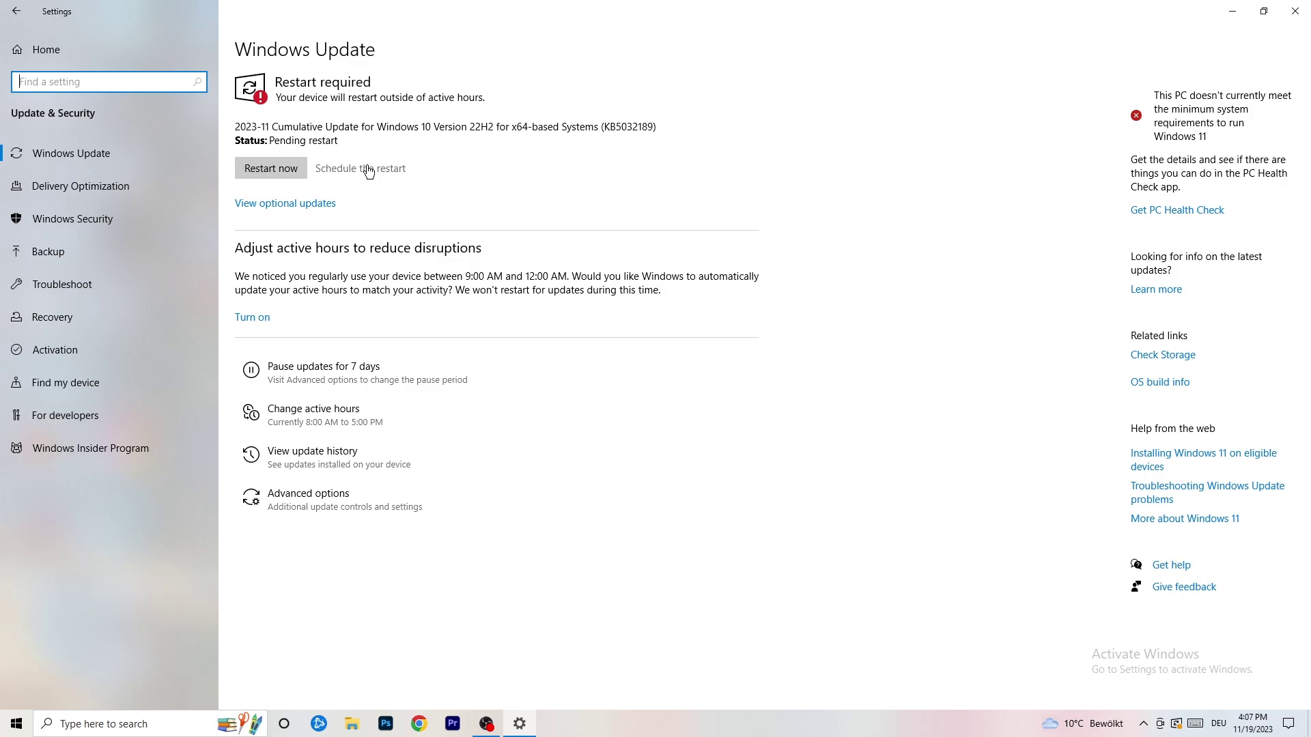
left_click(1295, 11)
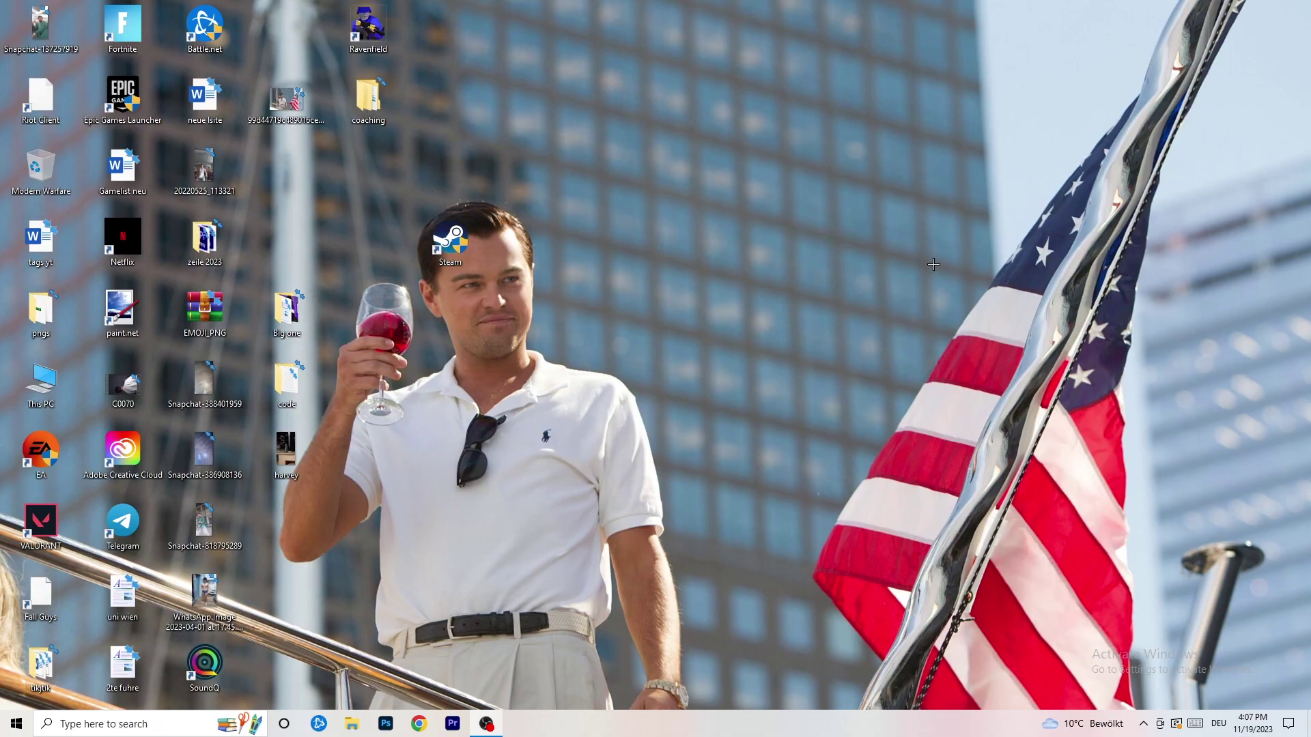
Step: Launch NVIDIA Control Panel from the desktop context menu, showing 1920 × 1080 native at 60Hz
right_click(794, 288)
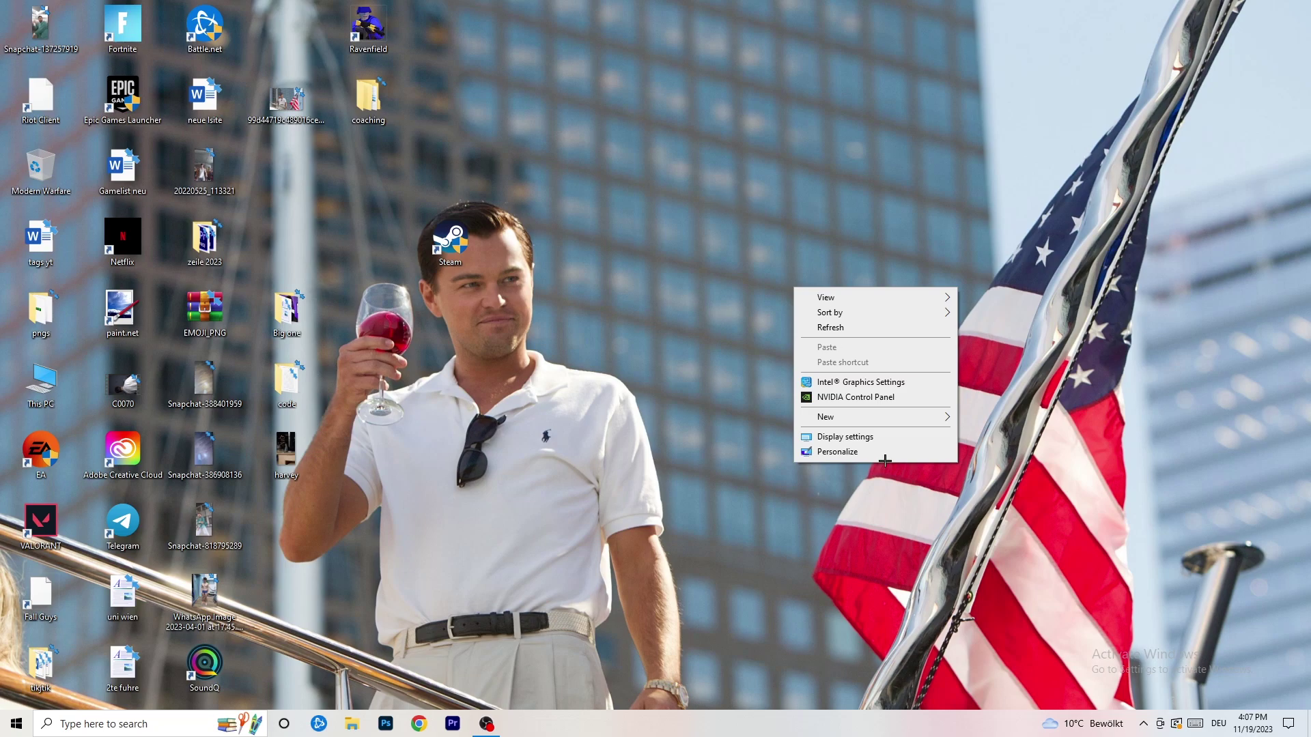
left_click(874, 397)
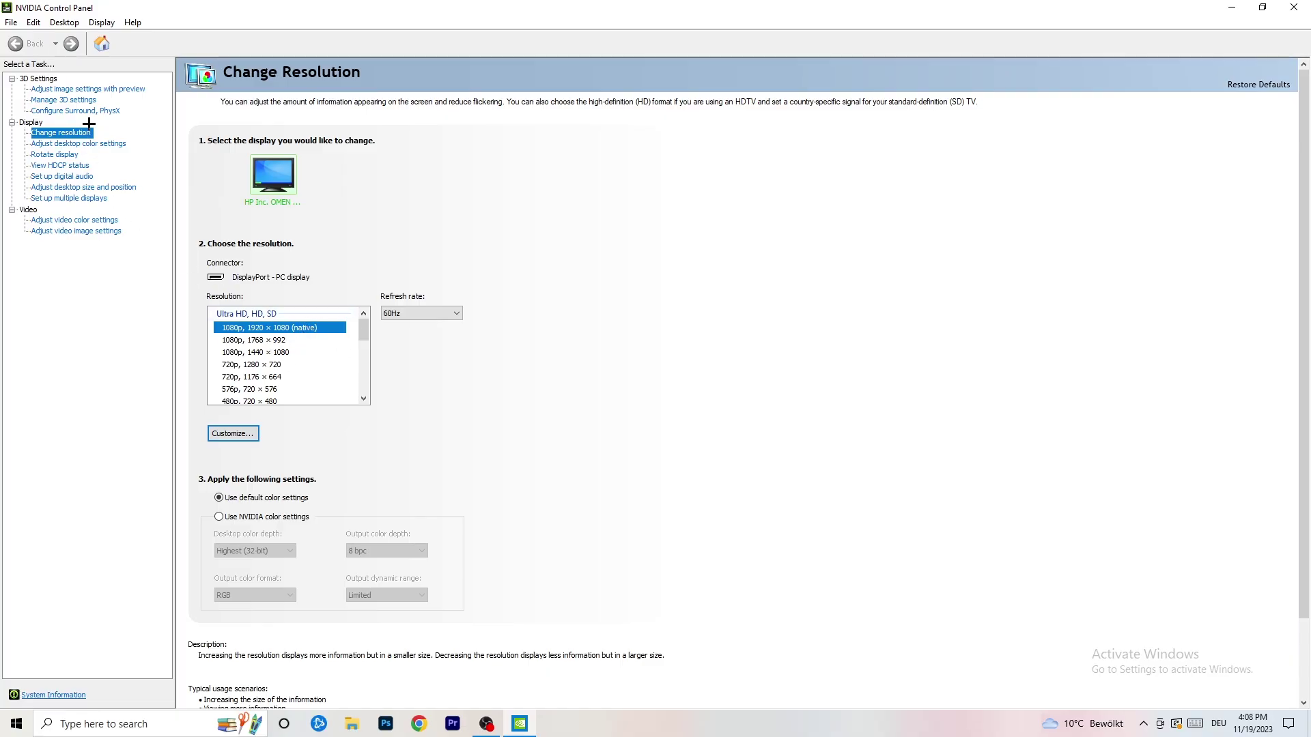
Step: Check Adjust image settings with preview is on 'Let the 3D application decide', then close NVIDIA Control Panel
left_click(71, 91)
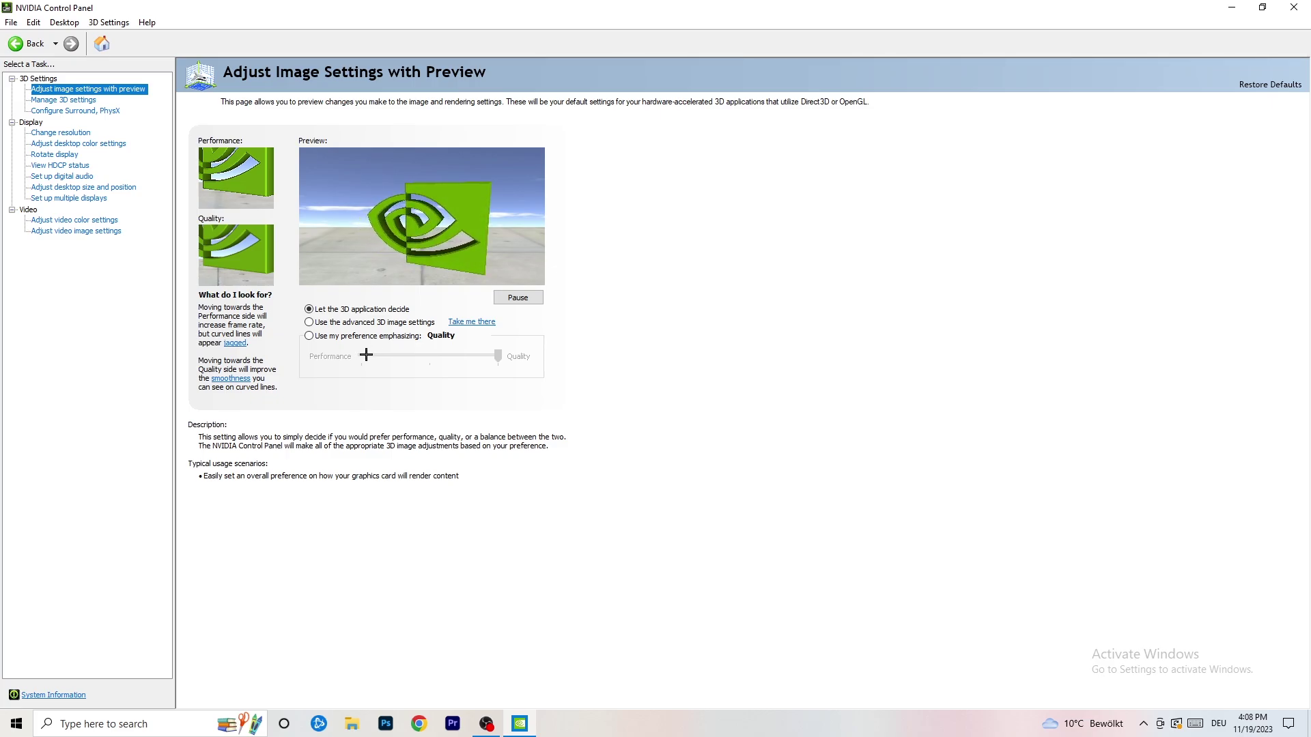
left_click(1300, 11)
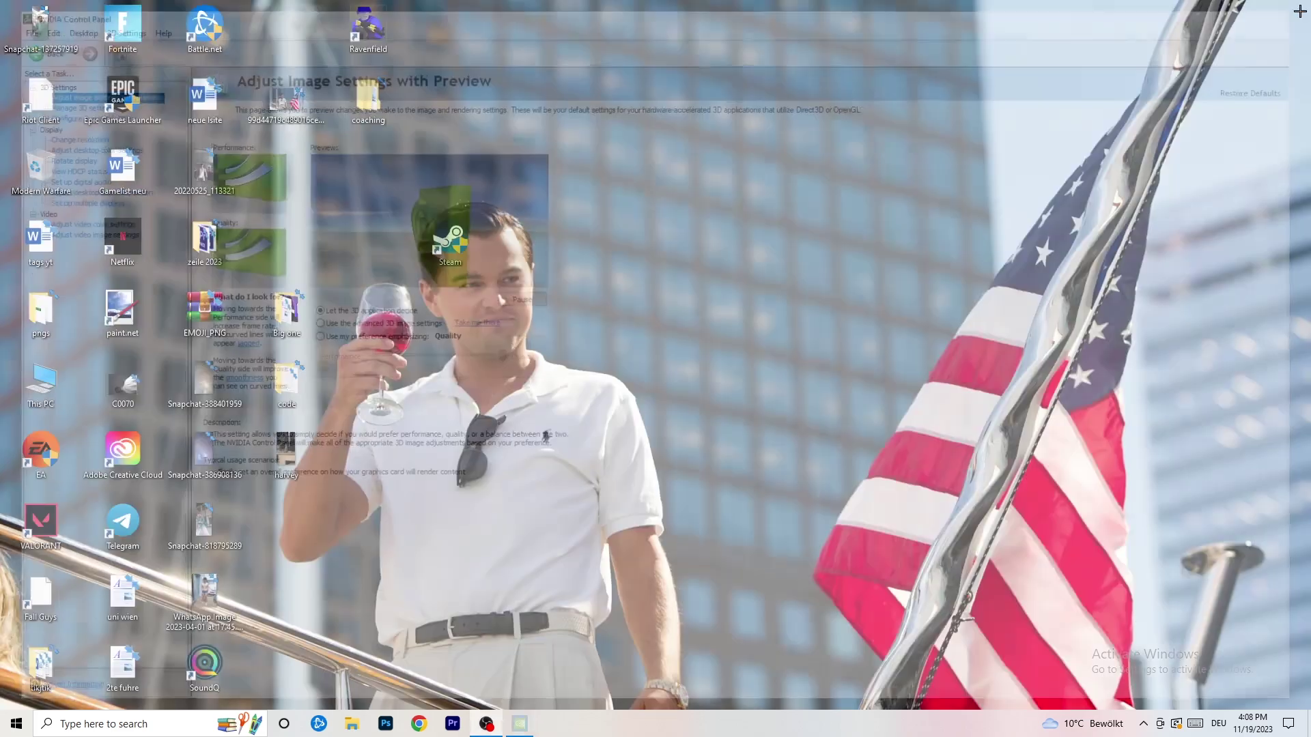